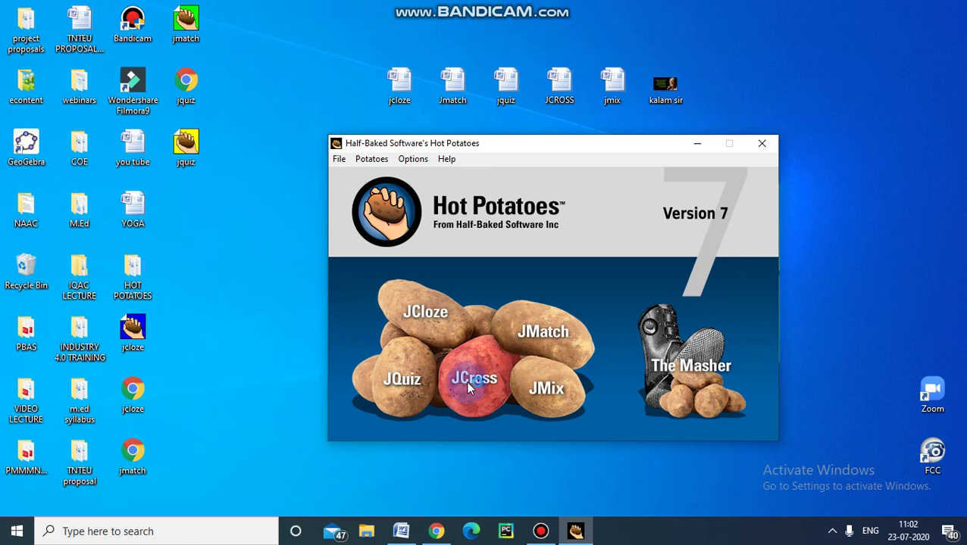
- Start JCross from the Hot Potatoes launcher to get a new untitled crossword
left_click(467, 384)
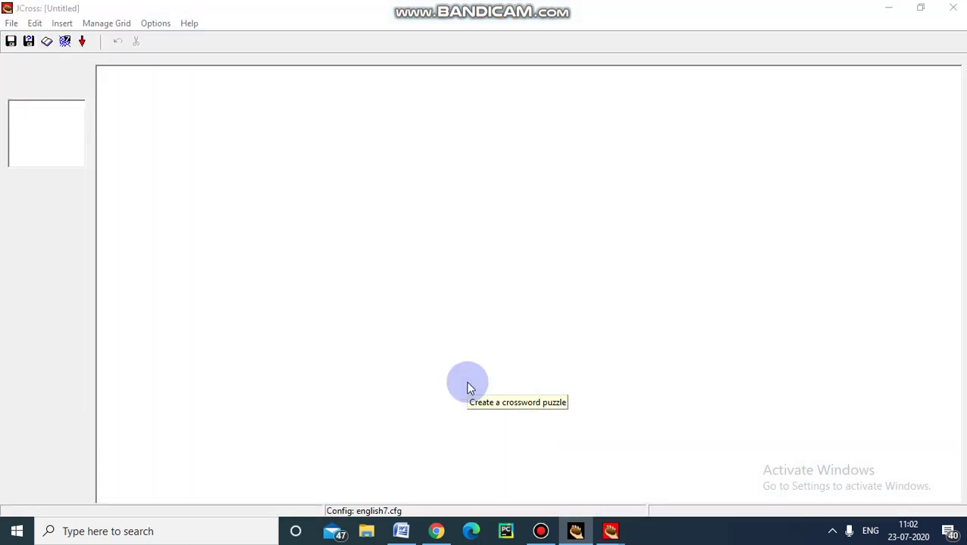
- Close the Hot Potatoes launcher window, leaving only the empty JCross grid
left_click(953, 8)
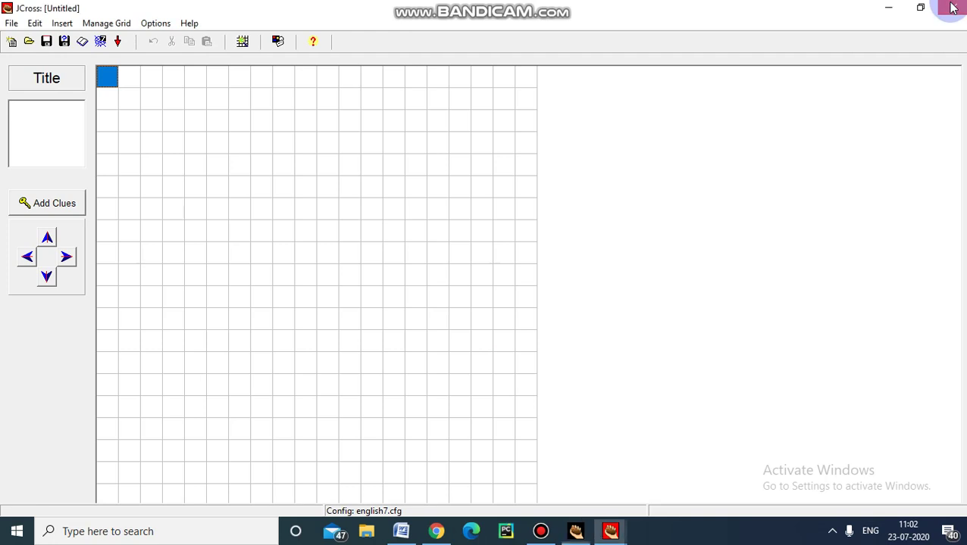
left_click(762, 143)
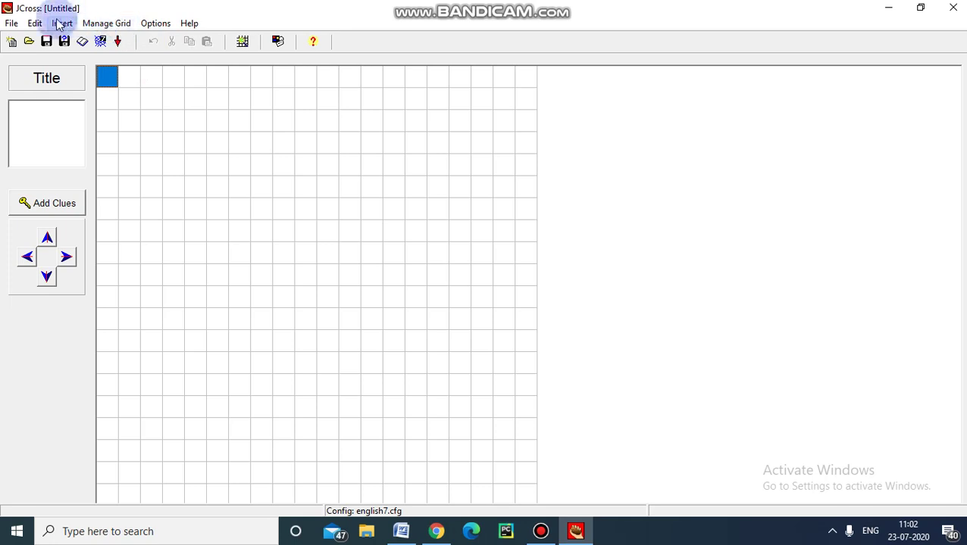
- Save the empty crossword to the Desktop as jcross.jcw
left_click(12, 23)
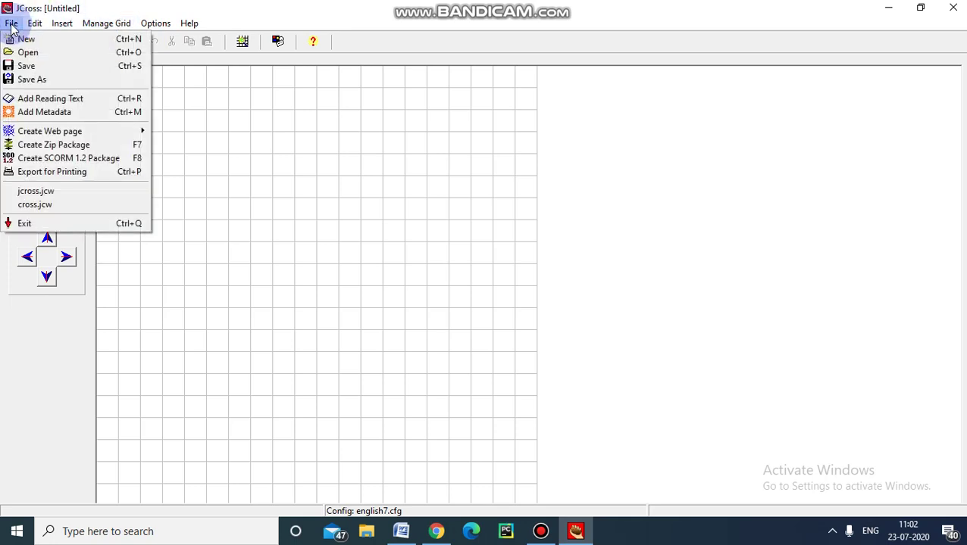
left_click(25, 80)
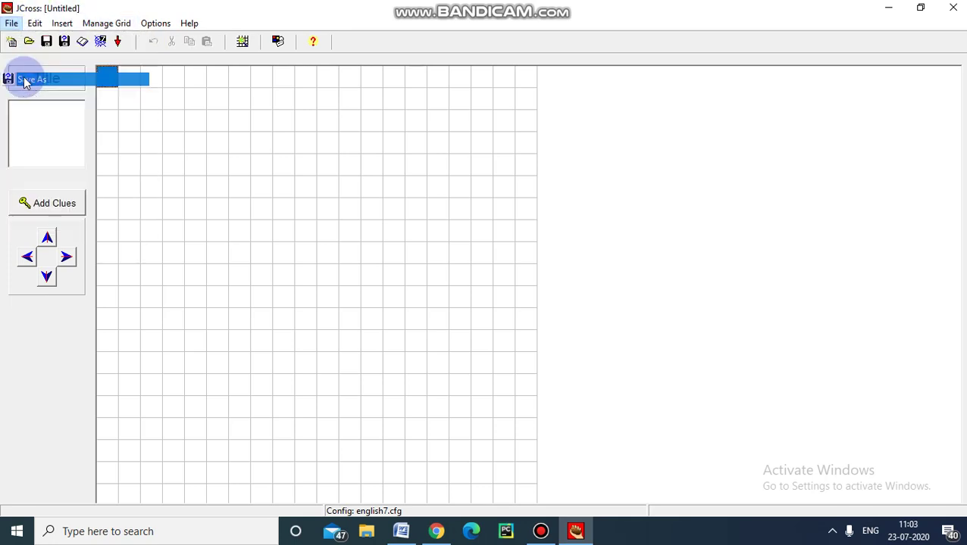
left_click(427, 263)
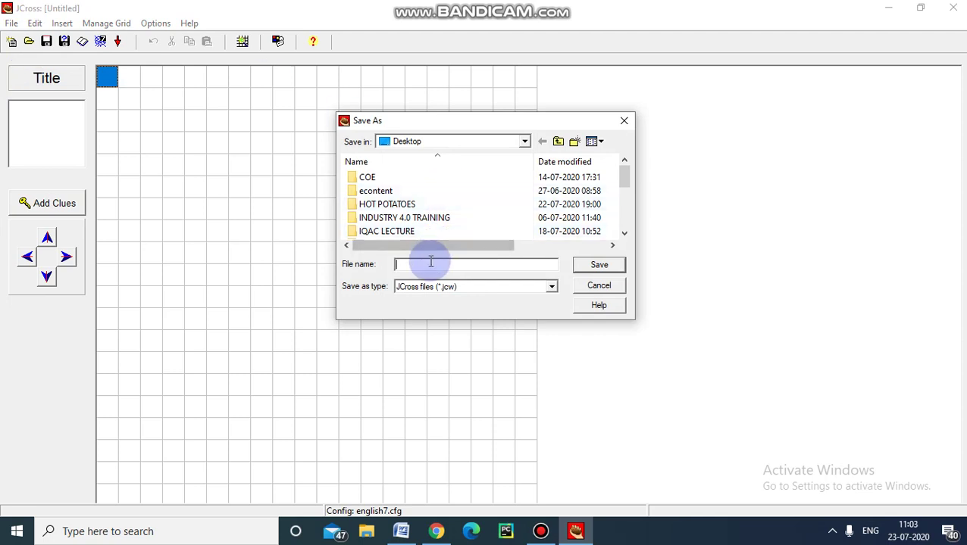
type("jcross")
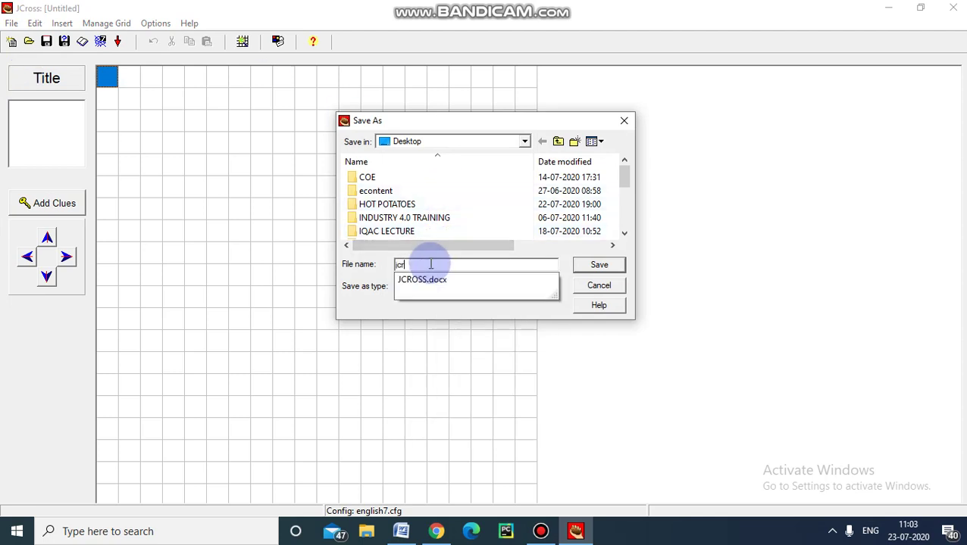
left_click(603, 265)
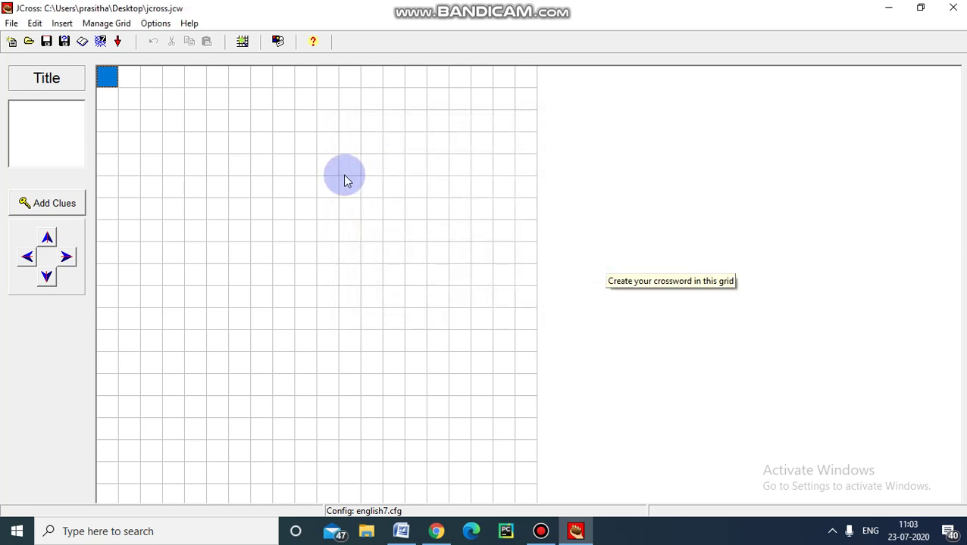
- Open Manage Grid > Automatic Grid-Maker with the caret in its empty word list
left_click(117, 23)
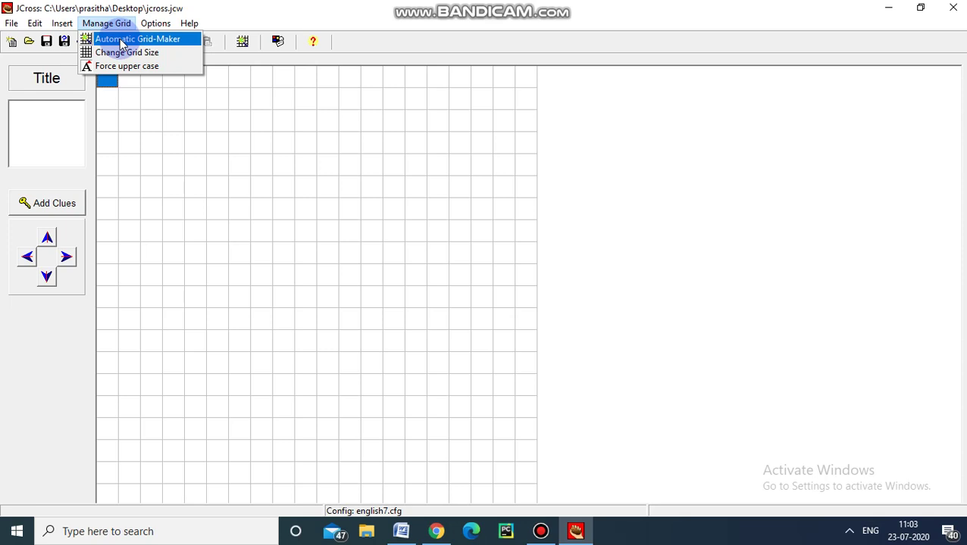
left_click(122, 43)
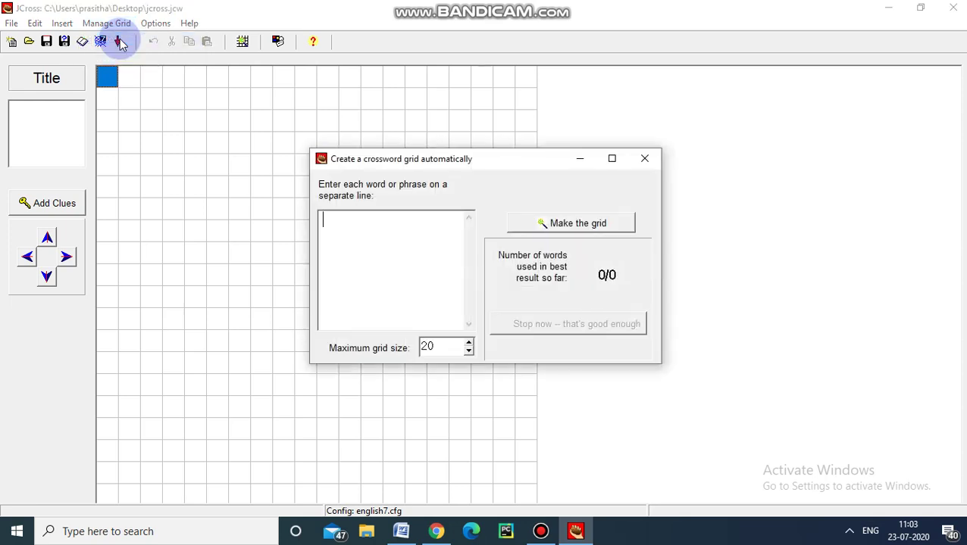
left_click(349, 224)
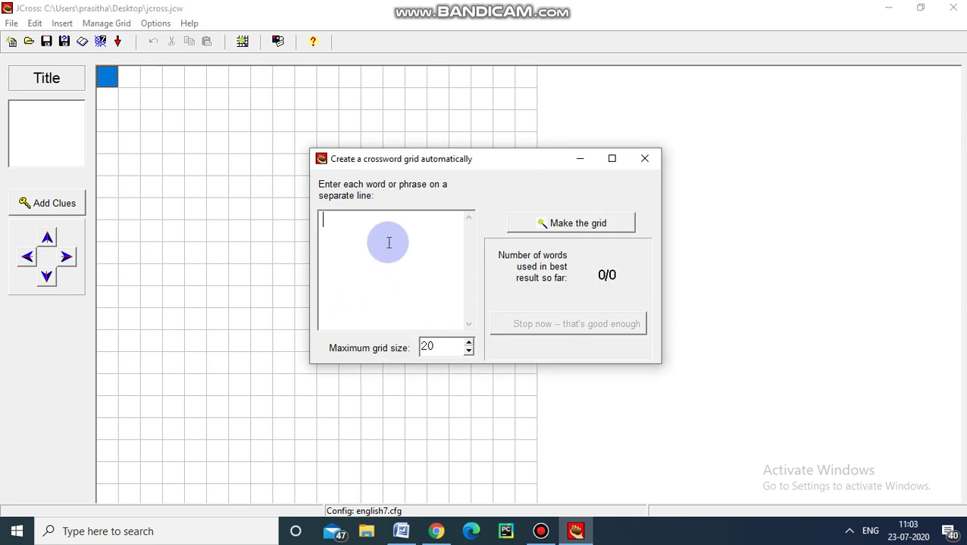
left_click(403, 534)
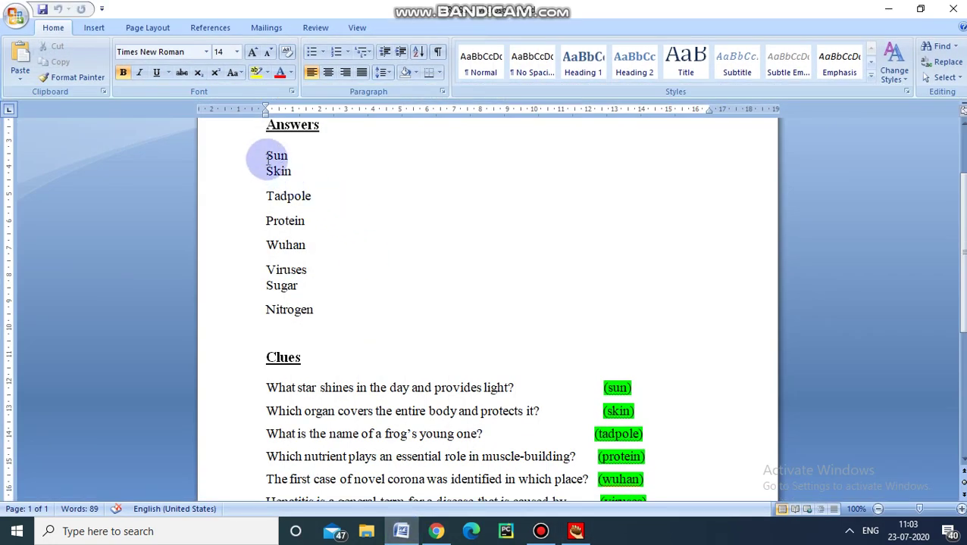
- Copy the Word answers Sun through Nitrogen and return to the grid maker
left_click_drag(261, 155, 317, 311)
key("ctrl+c")
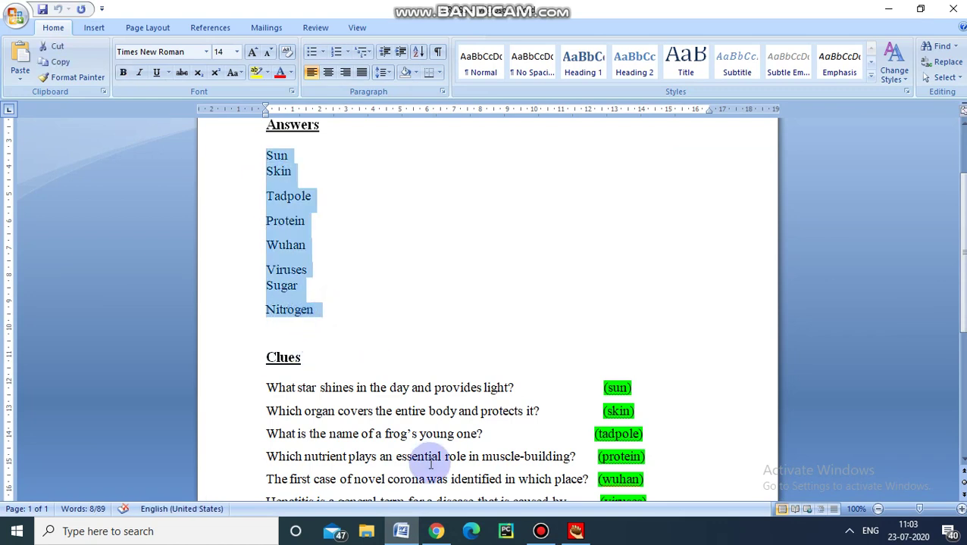
left_click(577, 534)
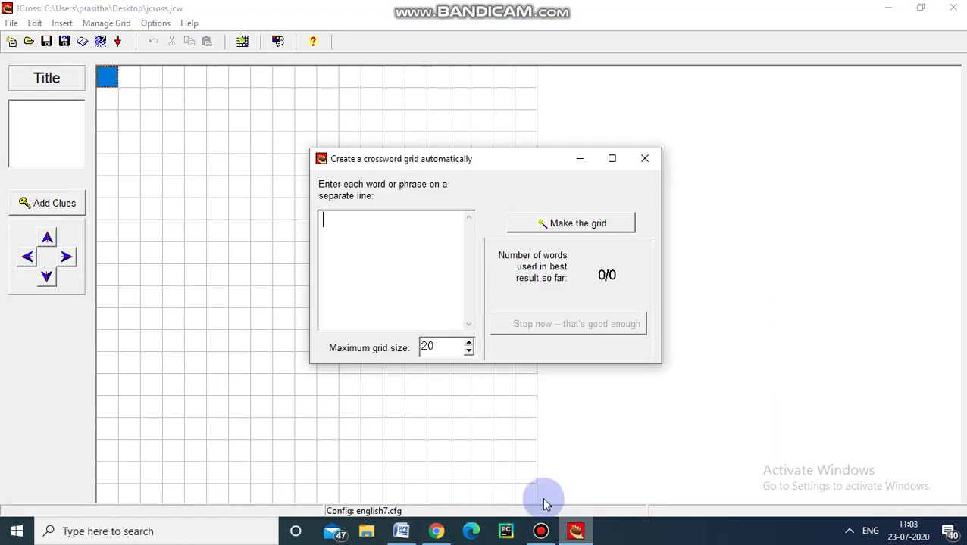
- Paste the answers, delete Viruses, Sugar and Nitrogen, and generate the 7 x 10 grid
key("ctrl+v")
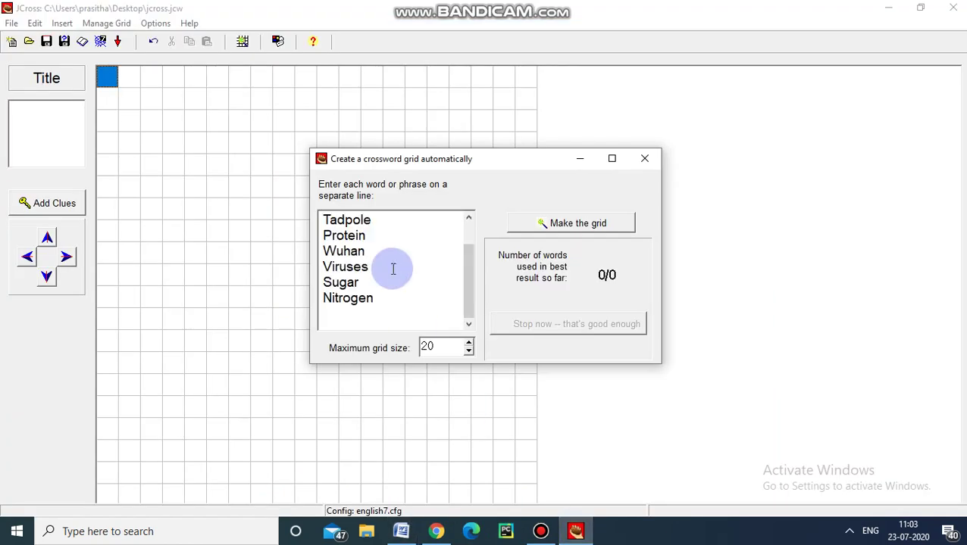
left_click_drag(465, 278, 469, 204)
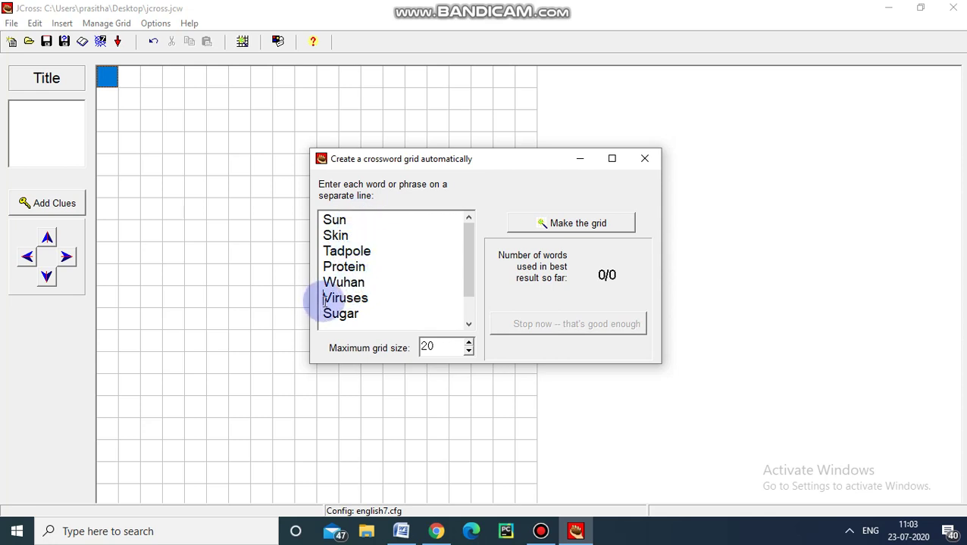
left_click_drag(324, 299, 324, 309)
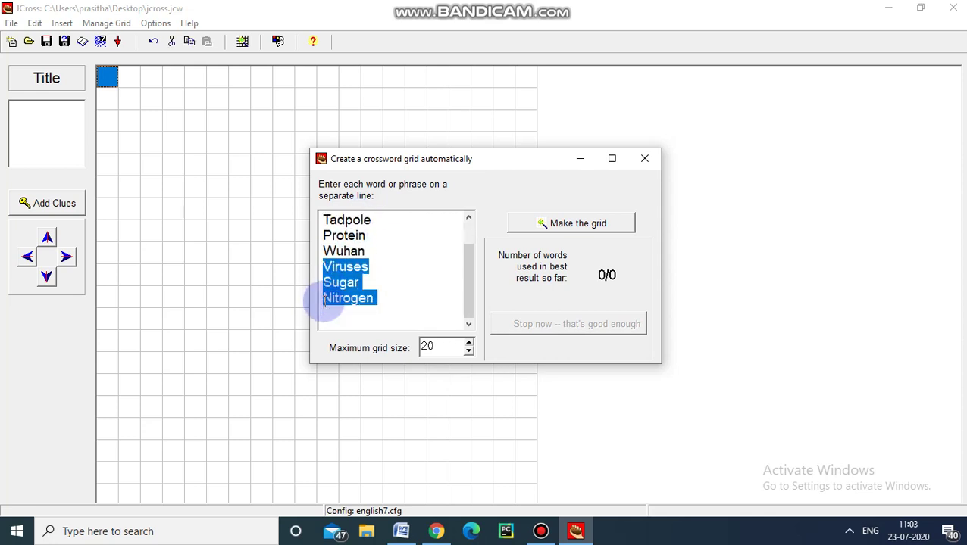
key("Delete")
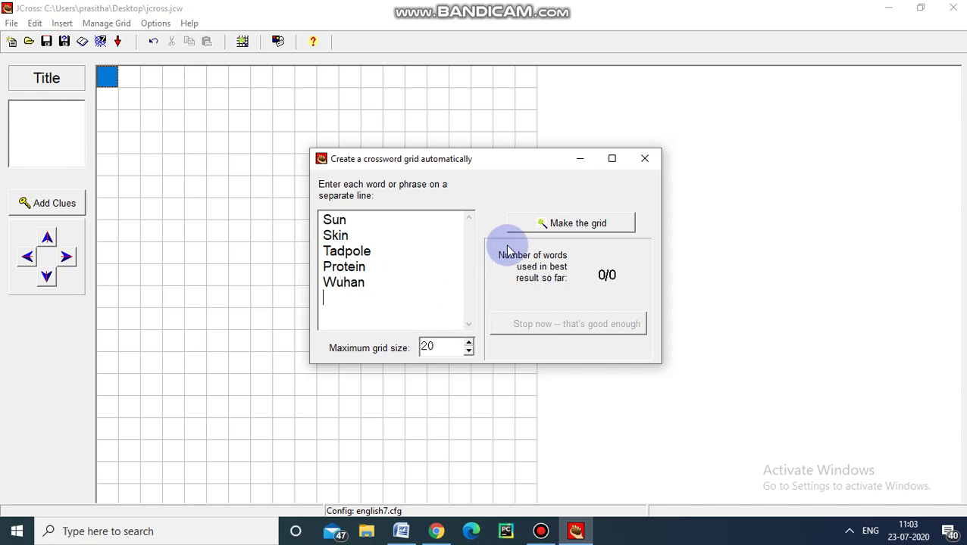
left_click(582, 225)
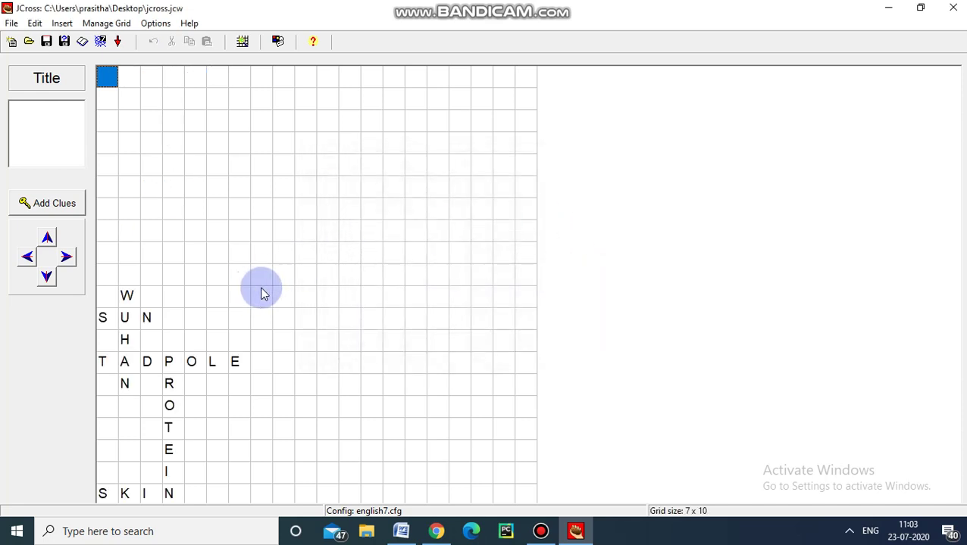
- Move down the grid to SKIN and open Add Clues showing SUN across and WUHAN down
key("Down")
key("Down")
key("Down")
key("Down")
key("Down")
key("Down")
key("Down")
key("Down")
key("Down")
key("Down")
key("Down")
key("Down")
key("Down")
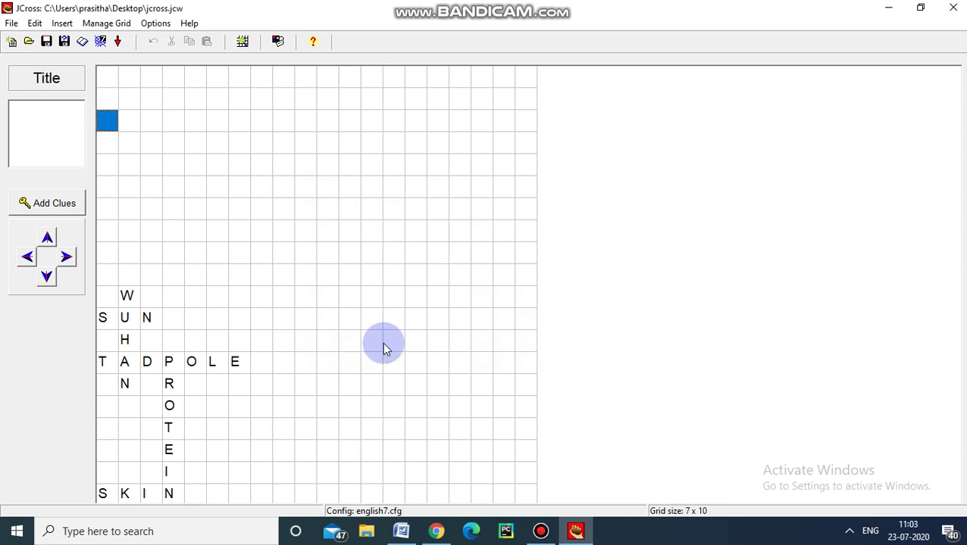
key("Down")
key("Down")
key("Down")
key("Down")
key("Down")
key("Down")
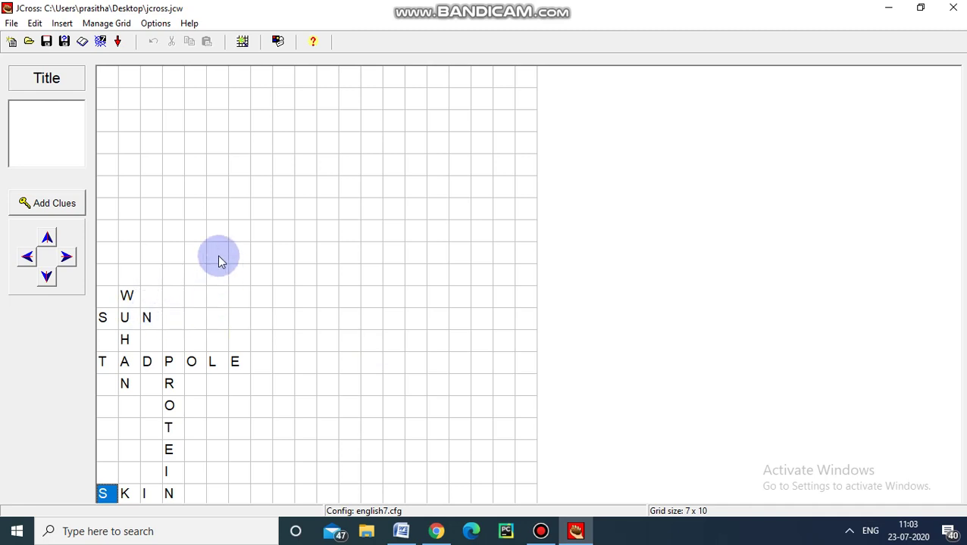
left_click(58, 206)
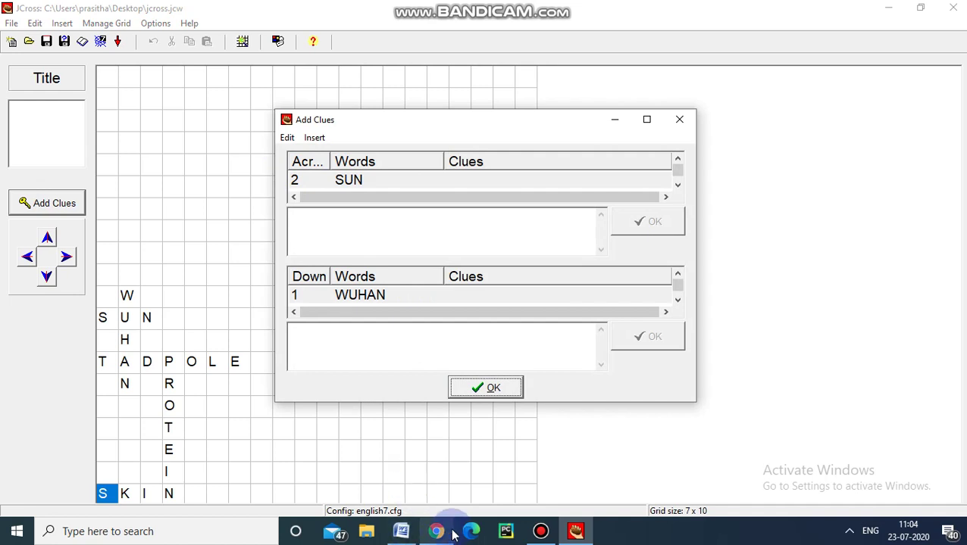
- Copy the Word clue 'What star shines in the day and provides light?' for SUN
left_click(402, 531)
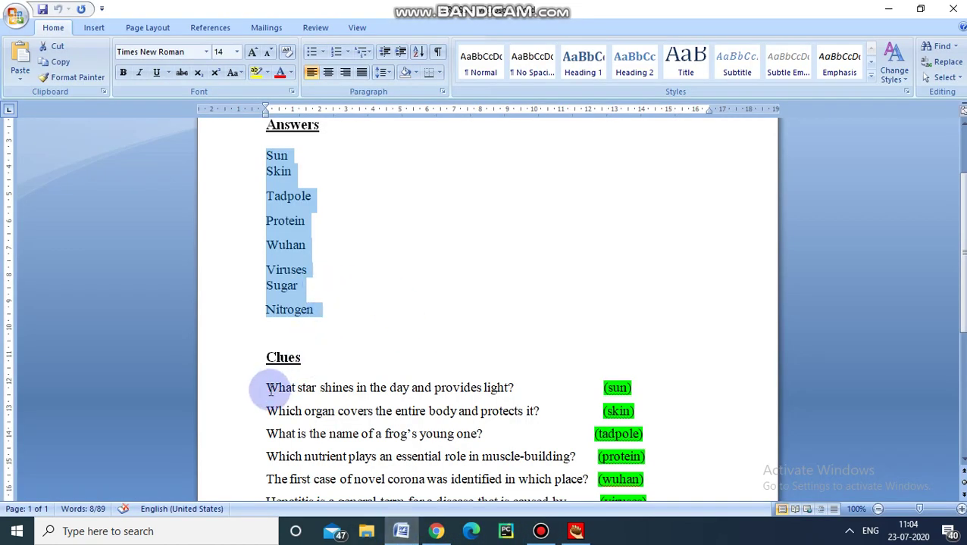
left_click_drag(266, 388, 516, 388)
key("ctrl+c")
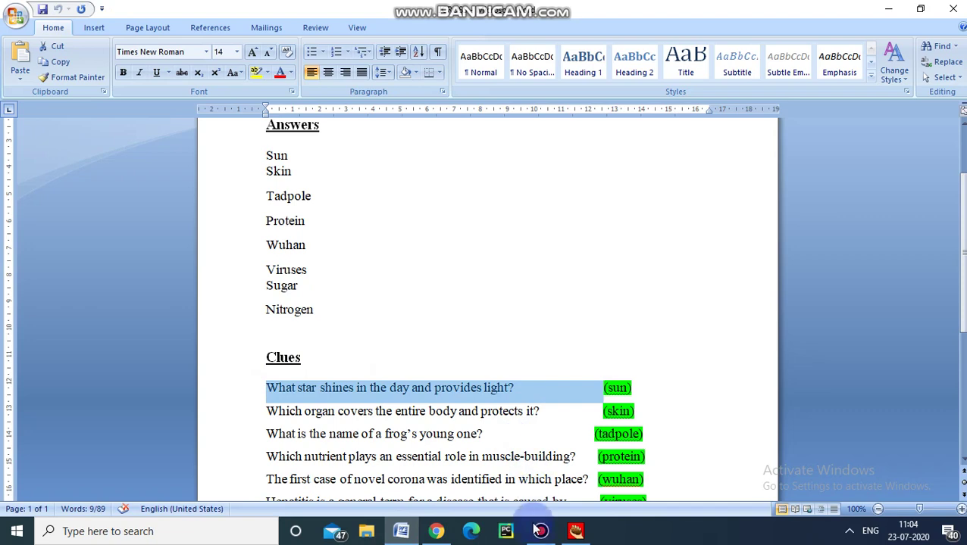
left_click(574, 534)
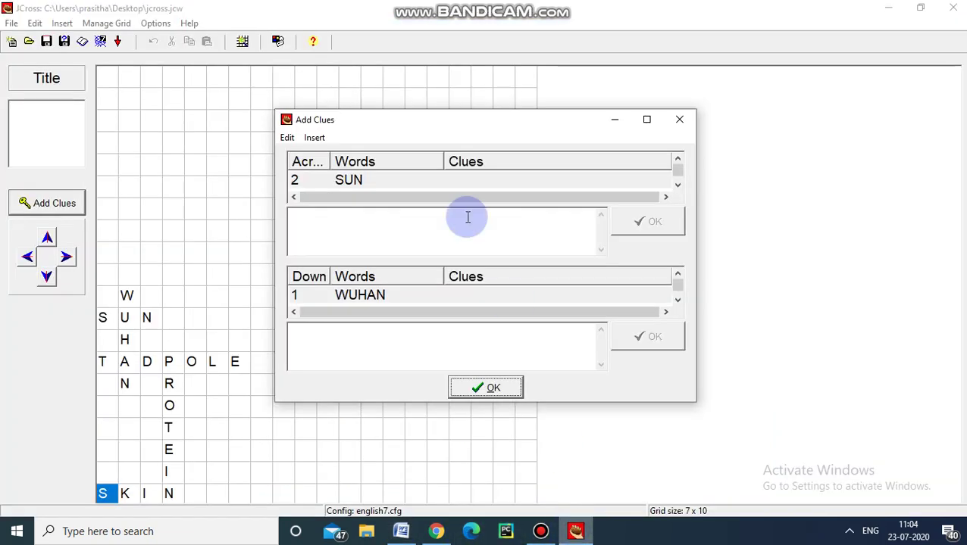
- Paste 'What star shines in the day and provides light?' as SUN's clue, then advance to TADPOLE
left_click(421, 225)
key("ctrl+v")
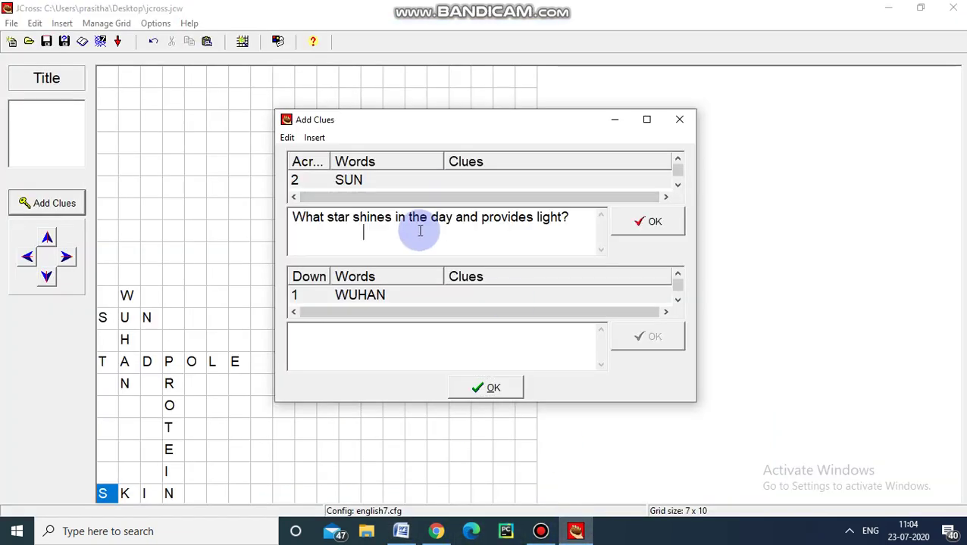
left_click(640, 225)
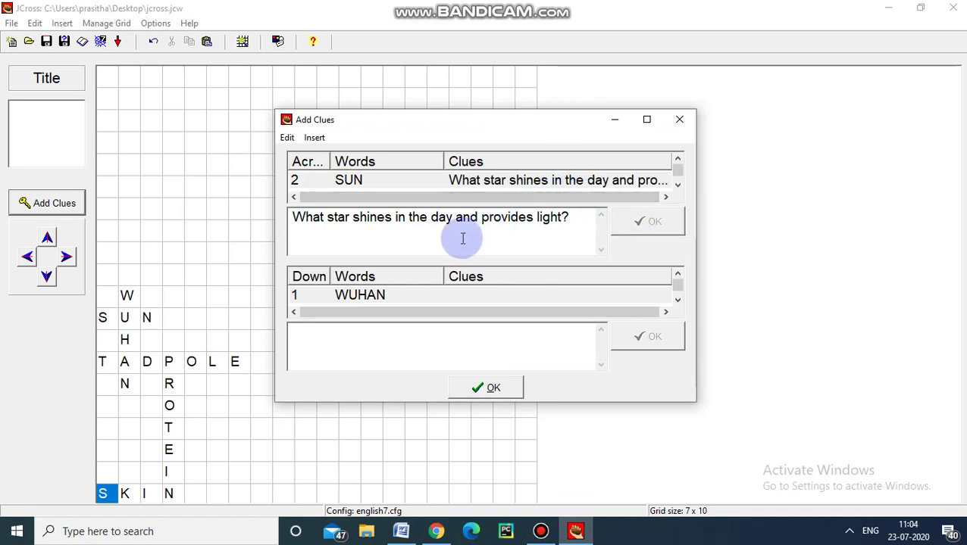
left_click(677, 188)
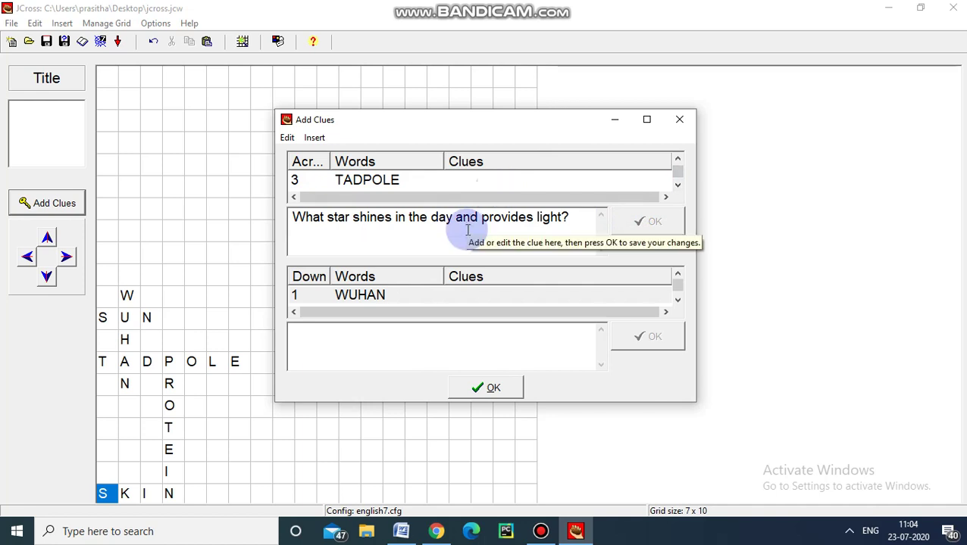
- Copy the Word clue 'What is the name of a frog's young one?' for TADPOLE
left_click(401, 531)
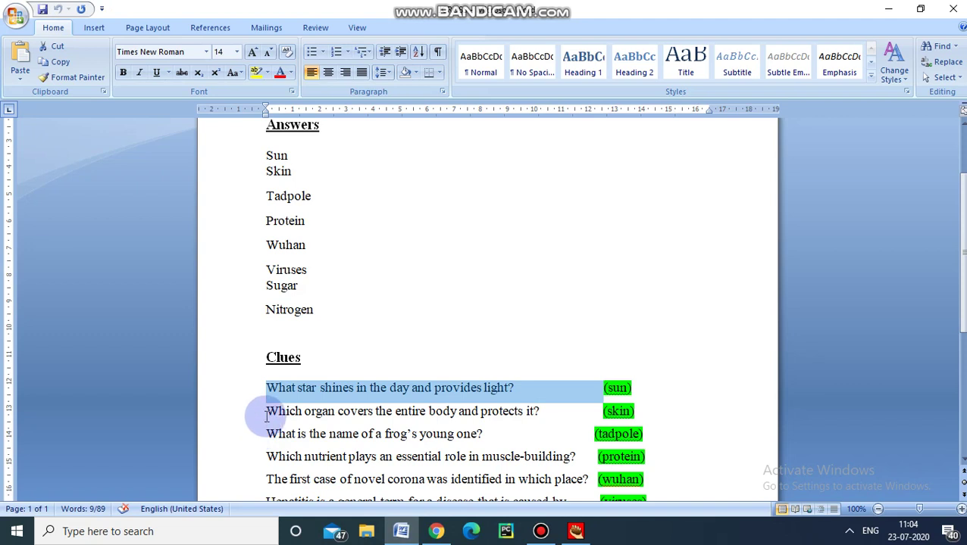
left_click_drag(266, 438, 480, 435)
key("ctrl+c")
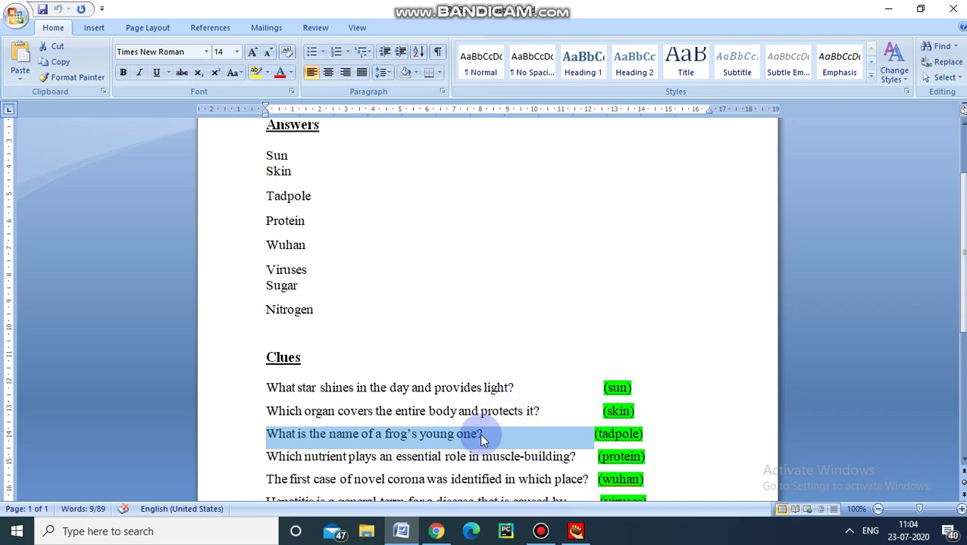
left_click(577, 533)
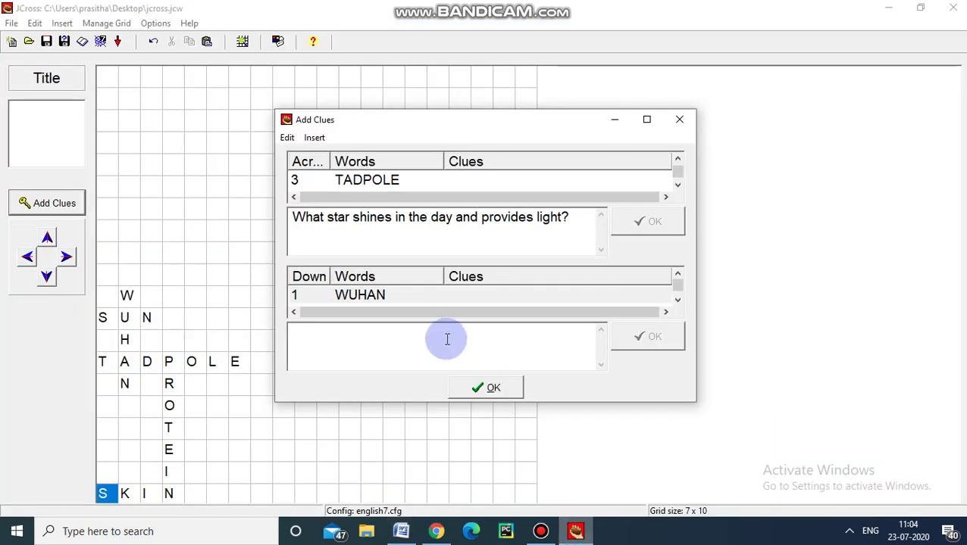
- Paste 'What is the name of a frog's young one?' as TADPOLE's clue, save it, and select SKIN
left_click(509, 181)
left_click(378, 232)
key("ctrl+v")
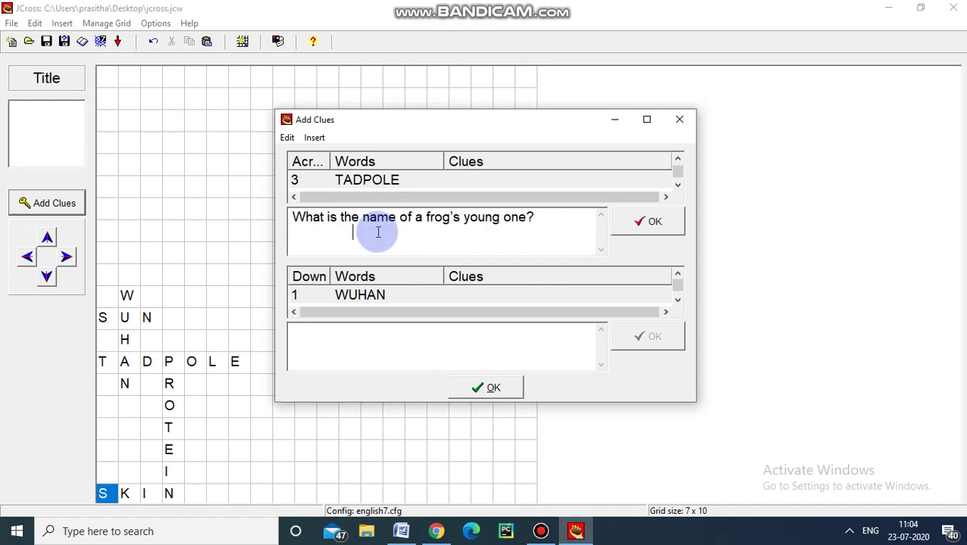
left_click(647, 224)
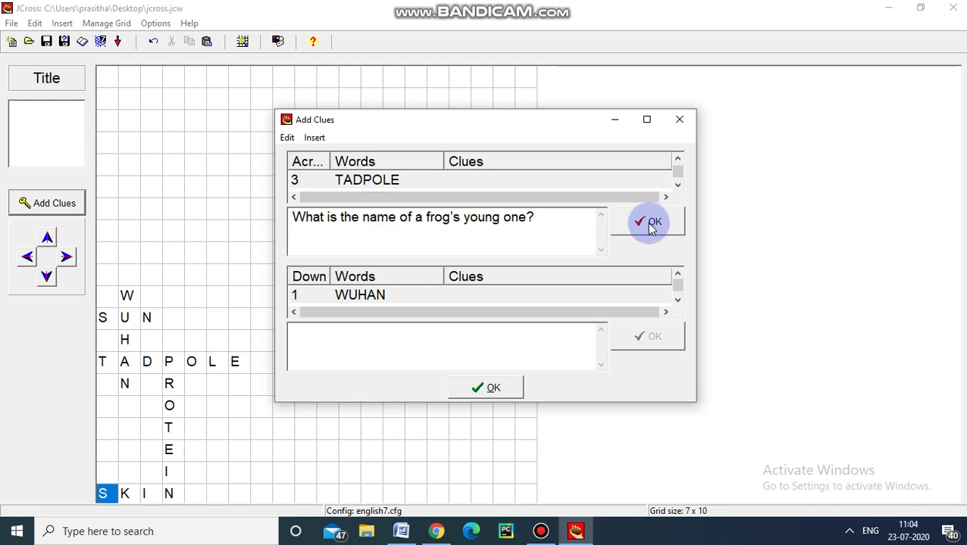
left_click(678, 186)
left_click(565, 181)
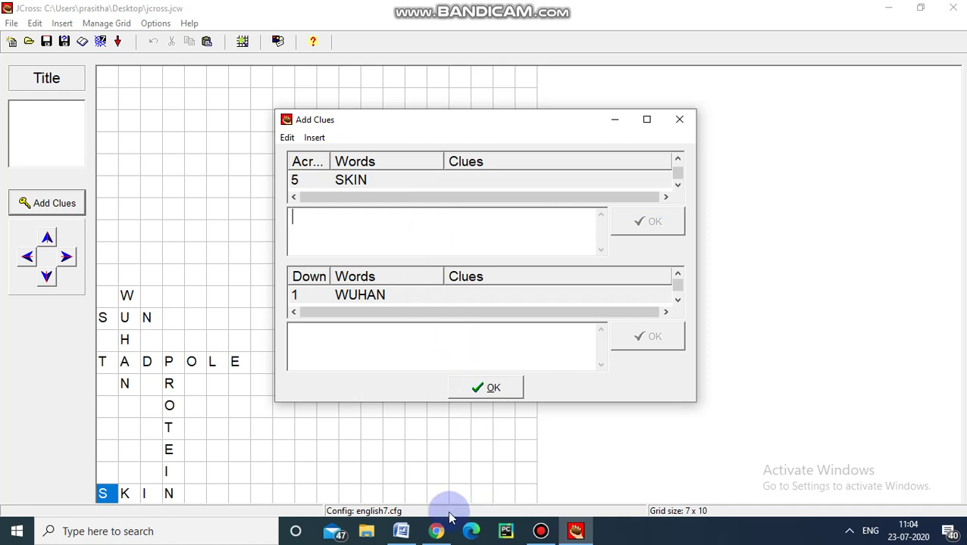
- Copy the 'Which organ covers the entire body…' sentence from the Word clue list and return to JCross
left_click(401, 532)
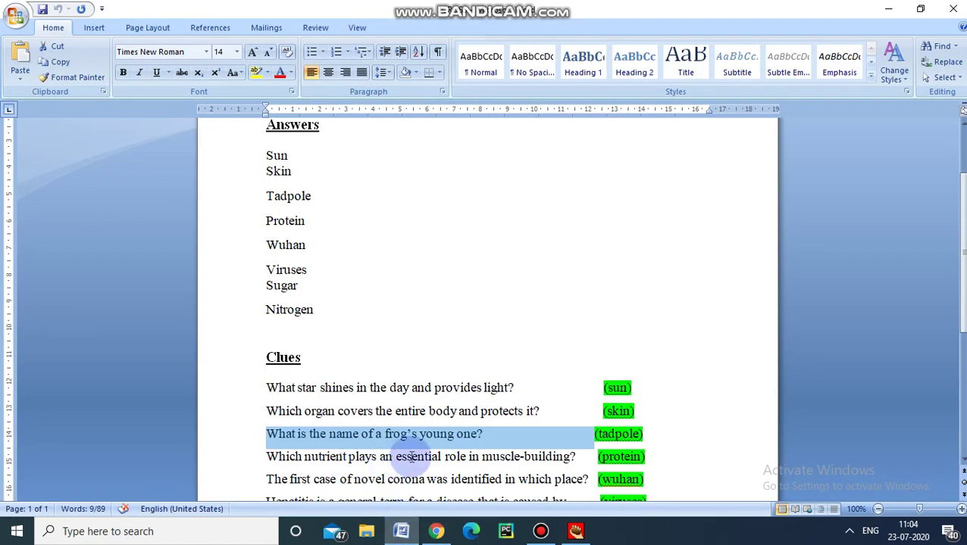
left_click_drag(269, 412, 471, 407)
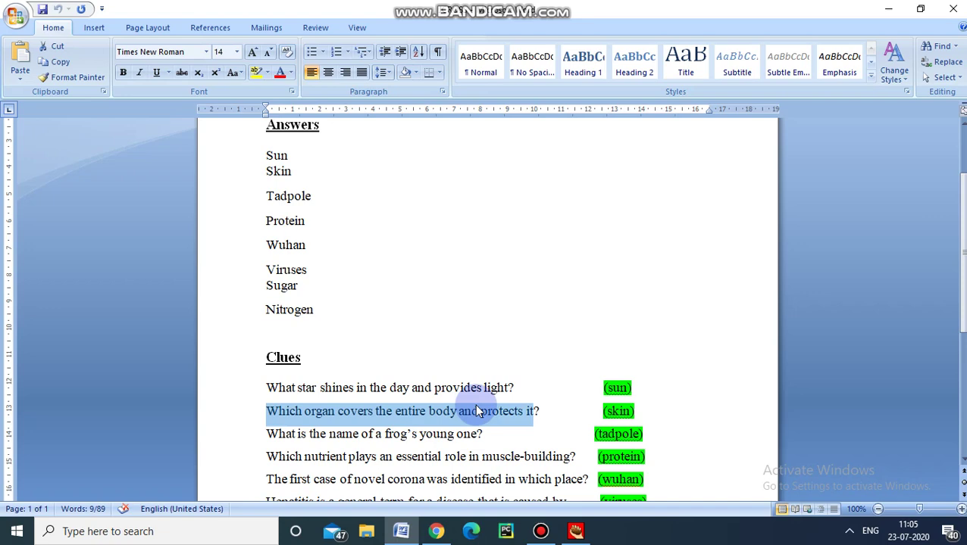
left_click(578, 533)
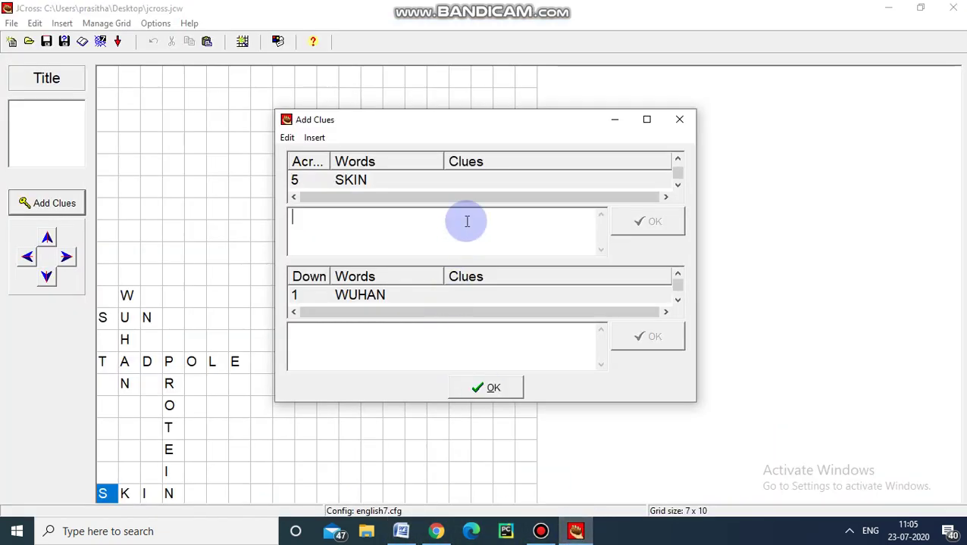
- Give SKIN the clue 'Which organ covers the entire body and protects it?'
left_click(467, 222)
type("Which organ covers the entire body and protects it")
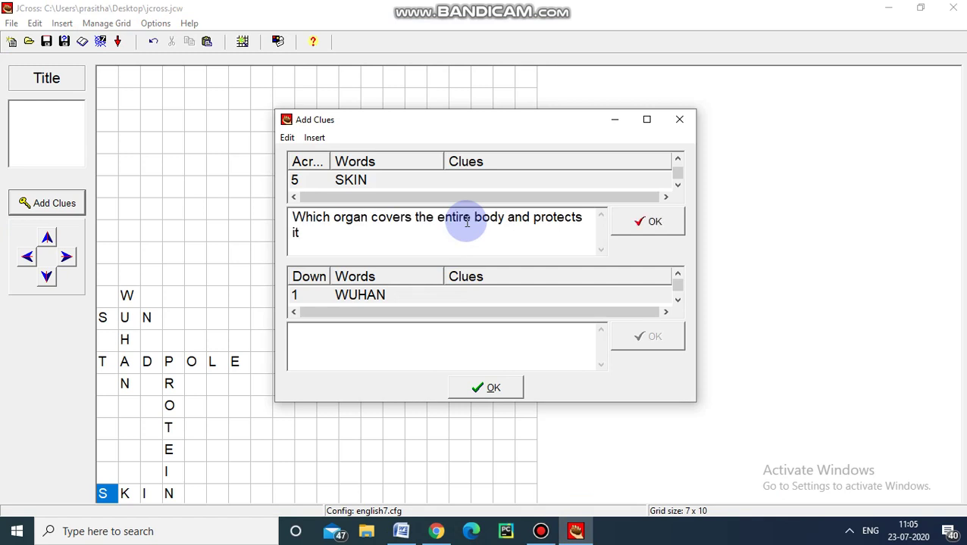
type("?")
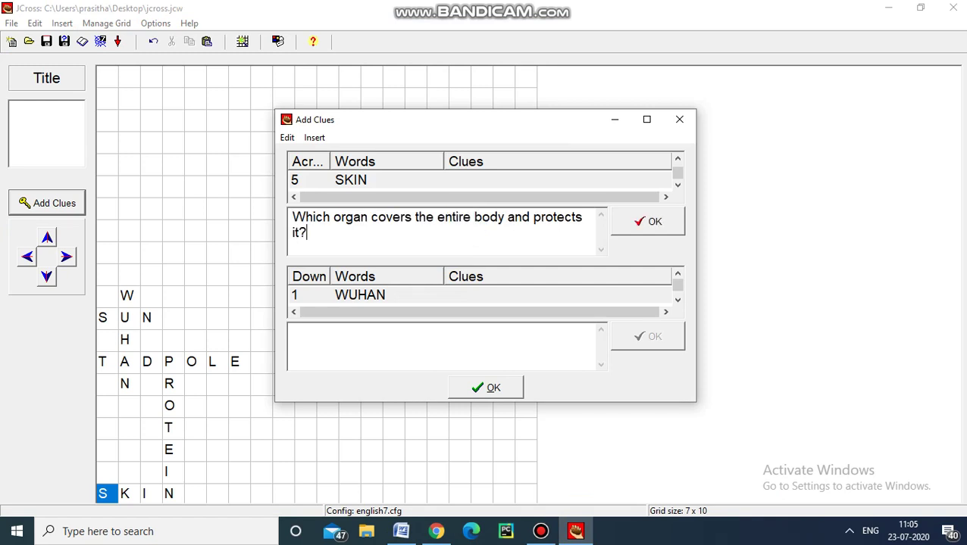
left_click(641, 222)
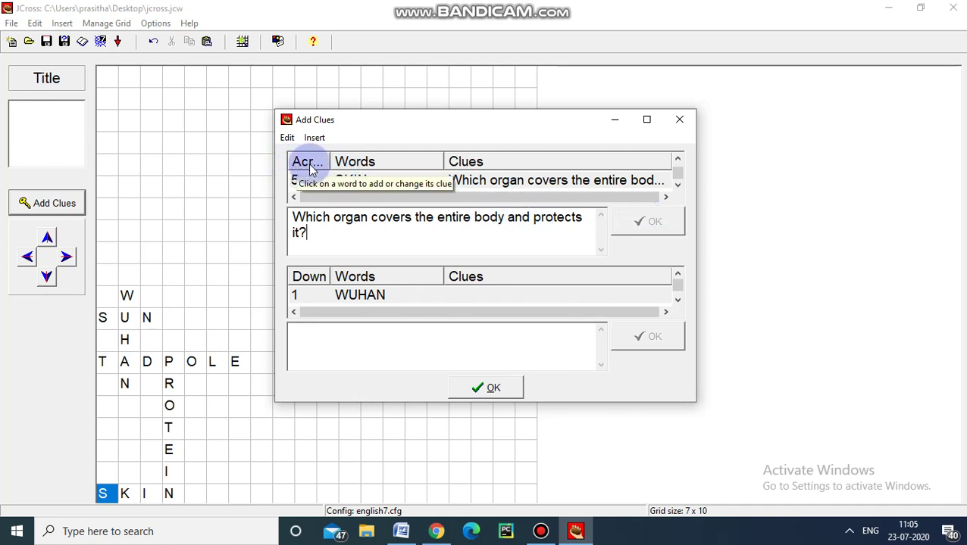
left_click(651, 184)
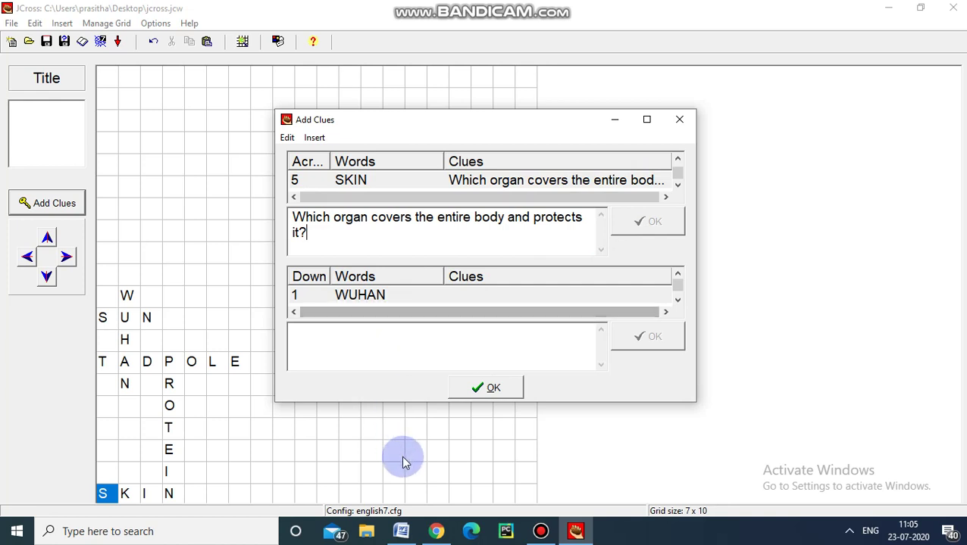
- Copy the corona clue sentence from the Word document and return to JCross
left_click(402, 531)
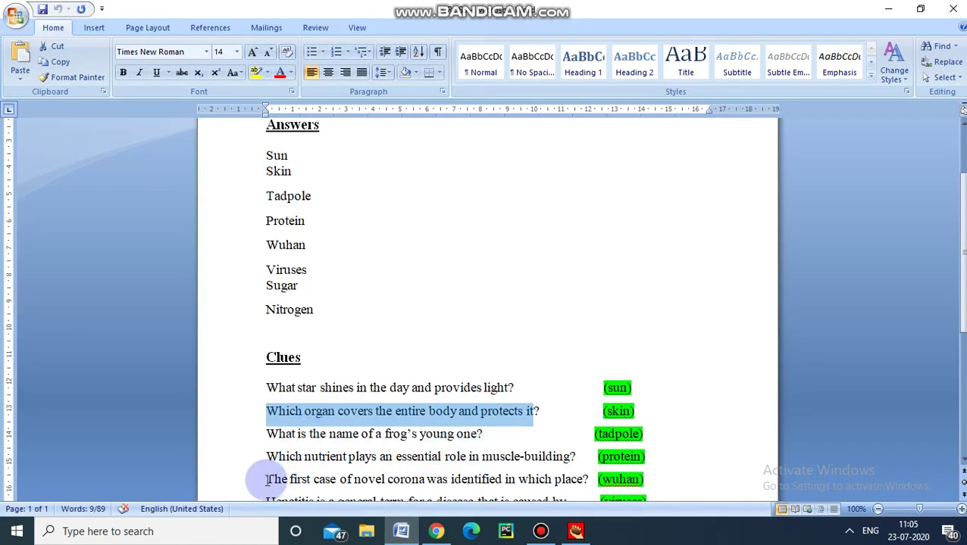
left_click_drag(266, 479, 586, 477)
key("ctrl+c")
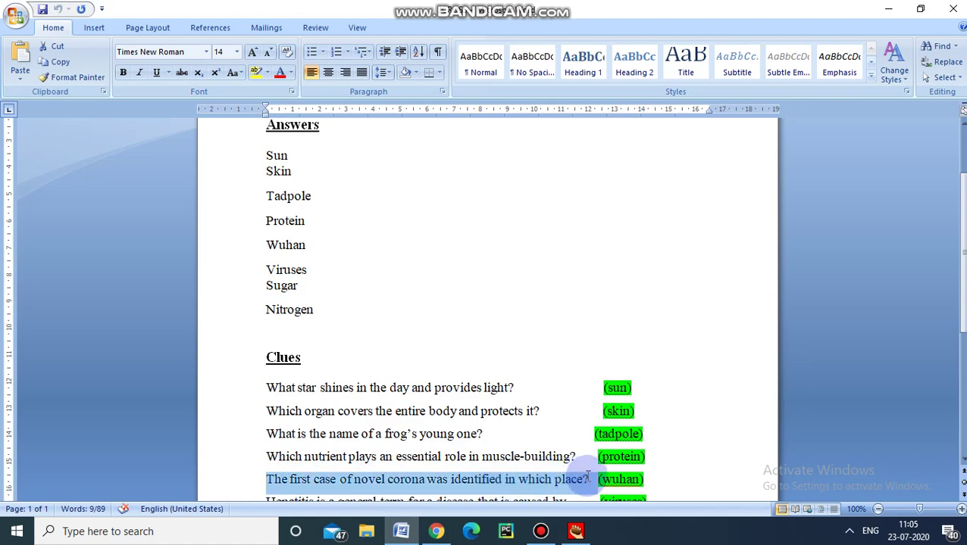
left_click(575, 531)
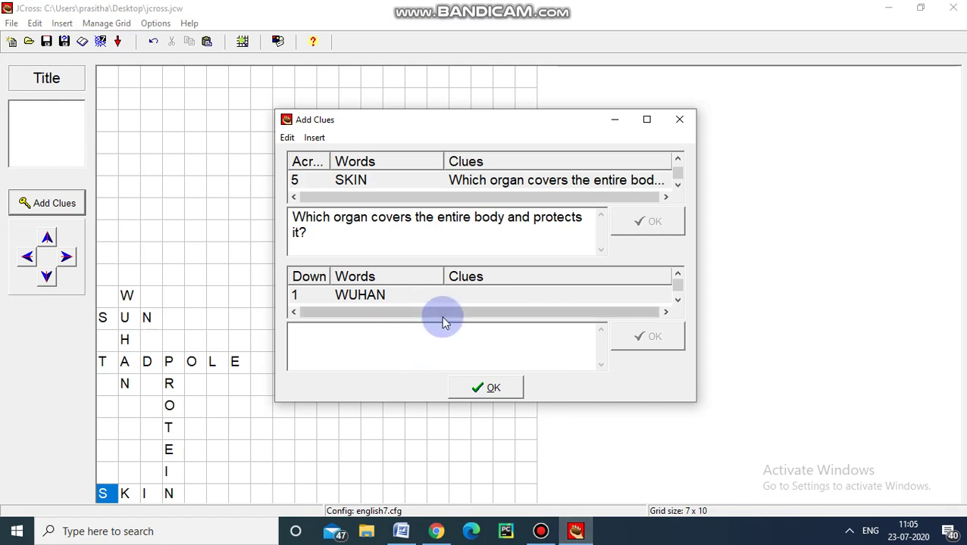
- Paste the corona clue as WUHAN's Down clue and save it
left_click(414, 336)
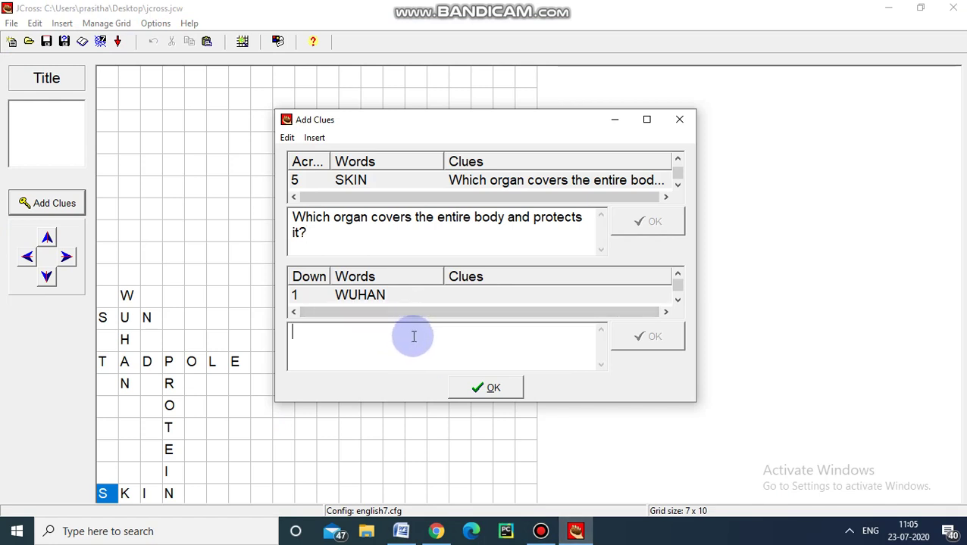
key("ctrl+v")
left_click(660, 347)
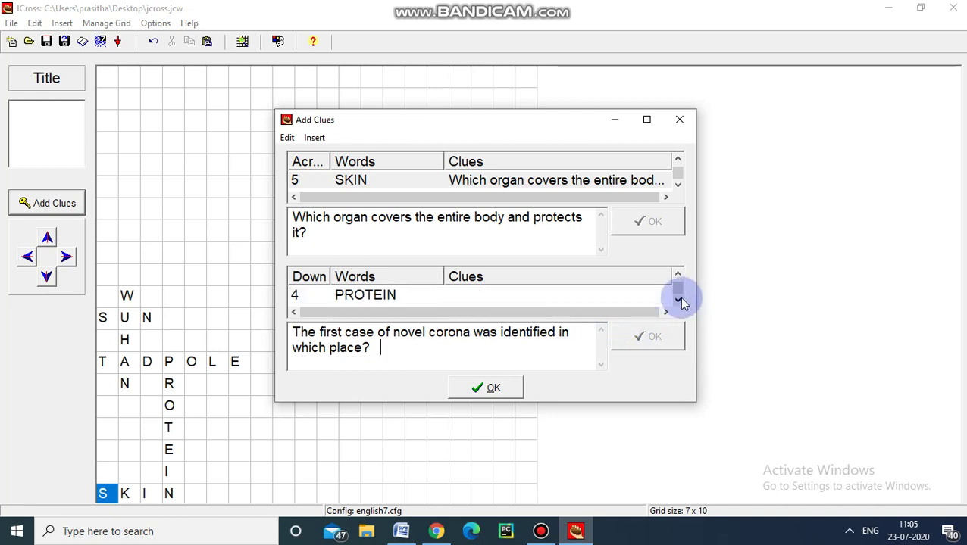
- Copy the muscle-building clue sentence from the Word document
left_click(402, 531)
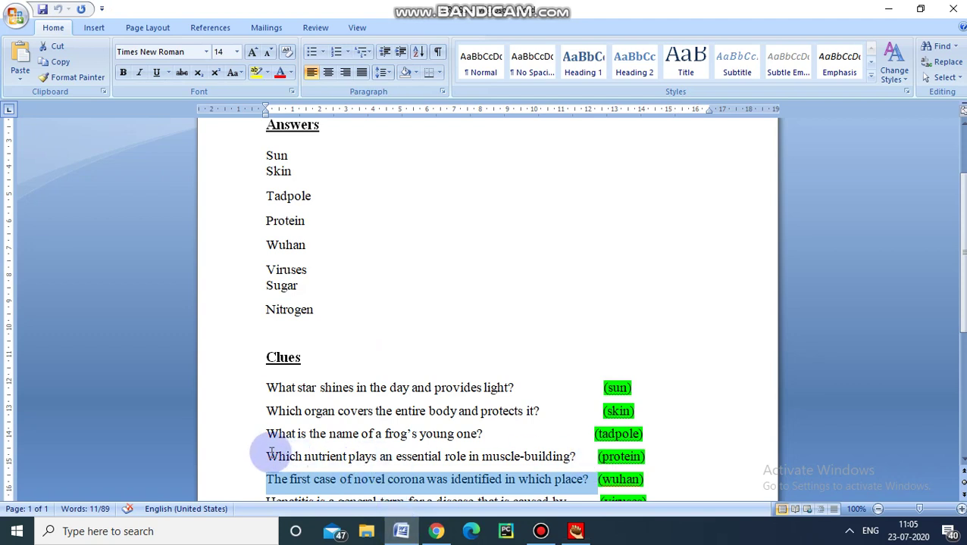
left_click_drag(264, 457, 574, 457)
key("ctrl+c")
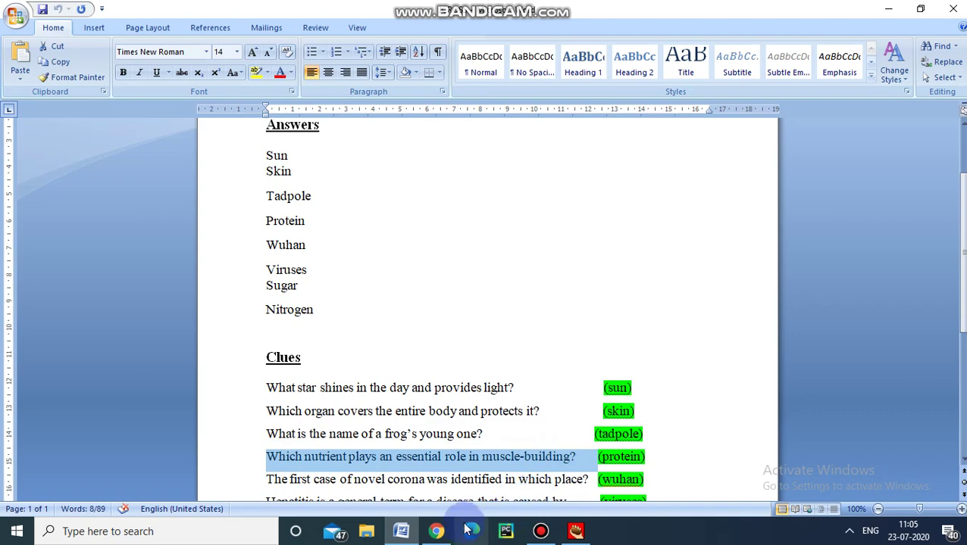
left_click(575, 534)
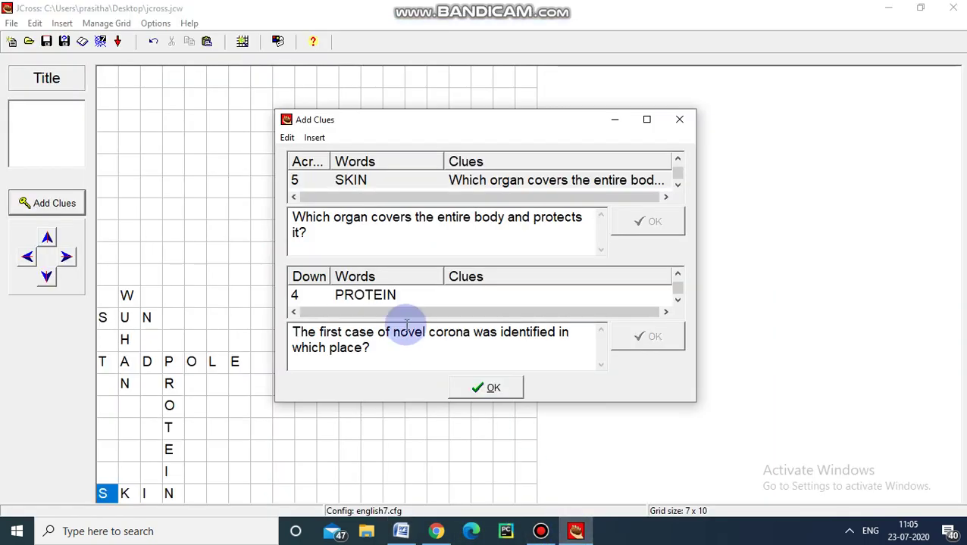
- Give PROTEIN the clue 'Which nutrient plays an essential role in muscle-building?' and close the clue editor, confirming the save
left_click(562, 302)
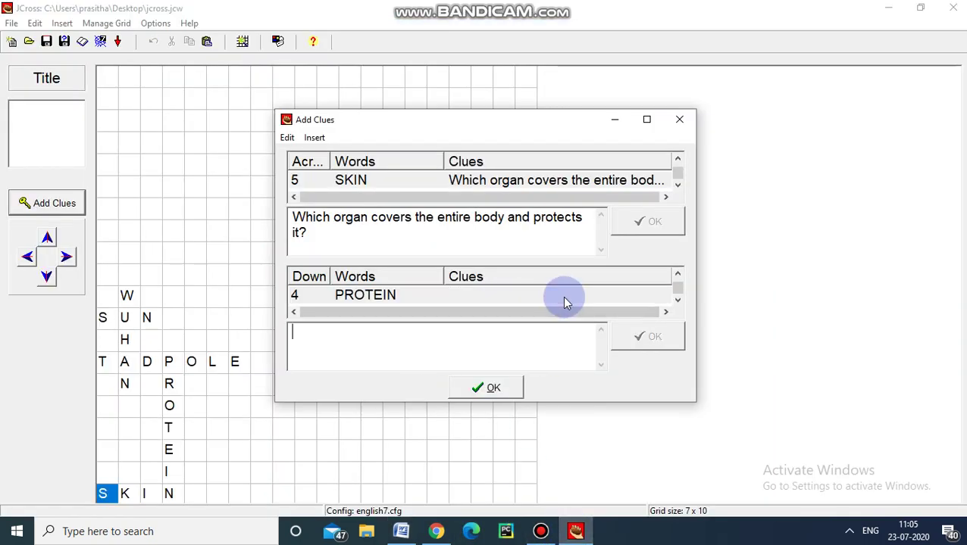
left_click(407, 346)
key("ctrl+v")
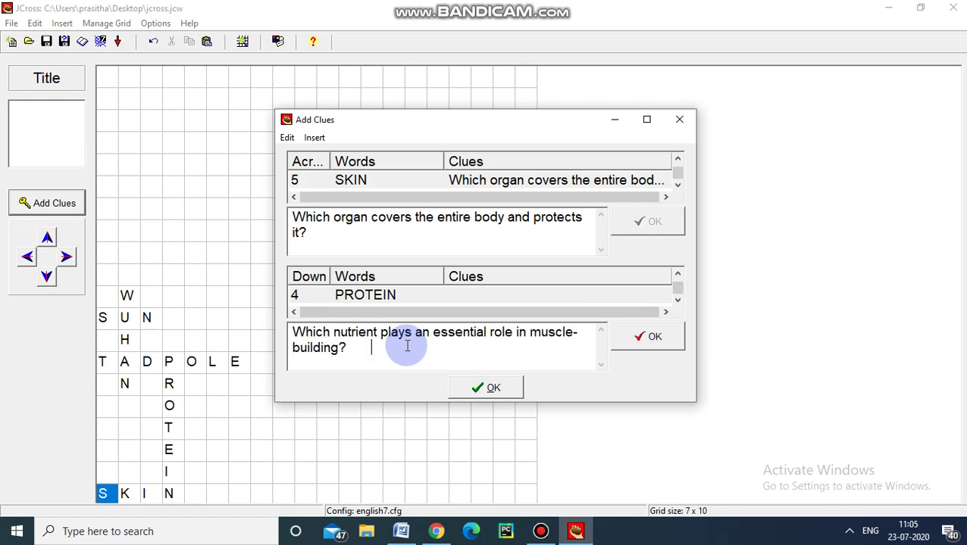
left_click(498, 390)
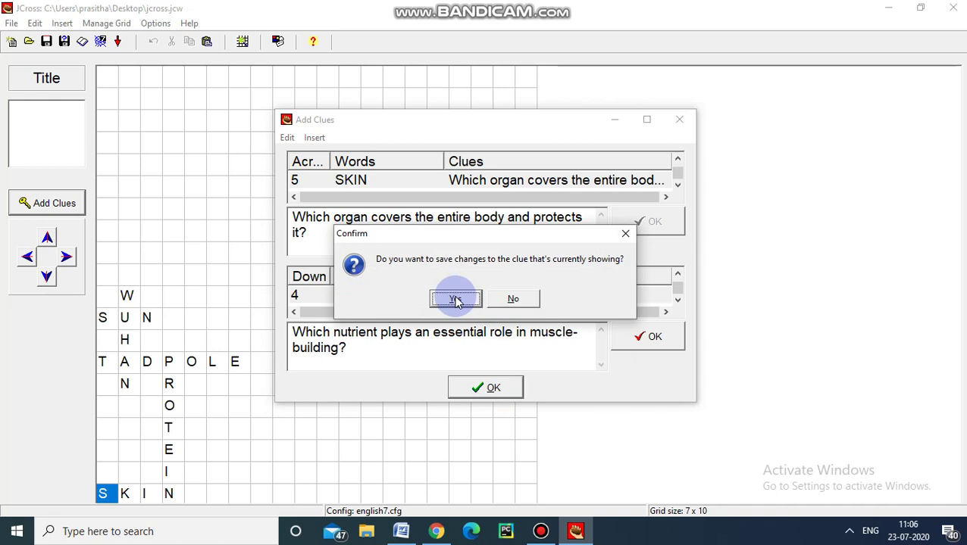
left_click(455, 300)
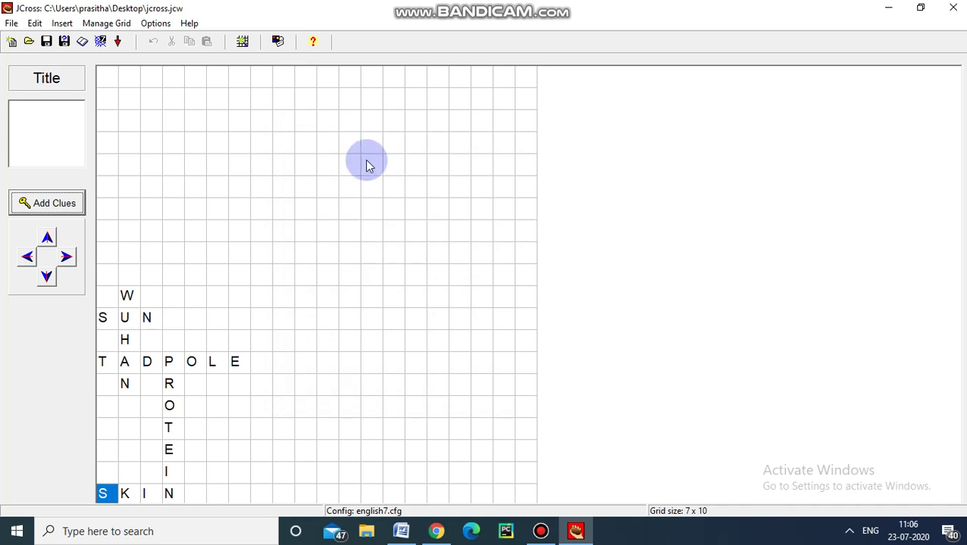
- Set the exercise background to cyan and the navigation bar to dark purple
left_click(278, 42)
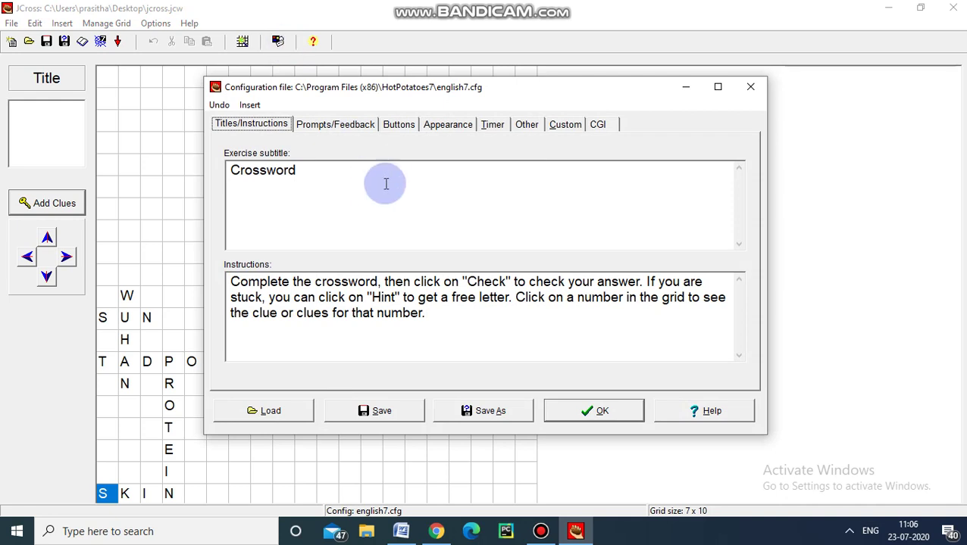
left_click(445, 129)
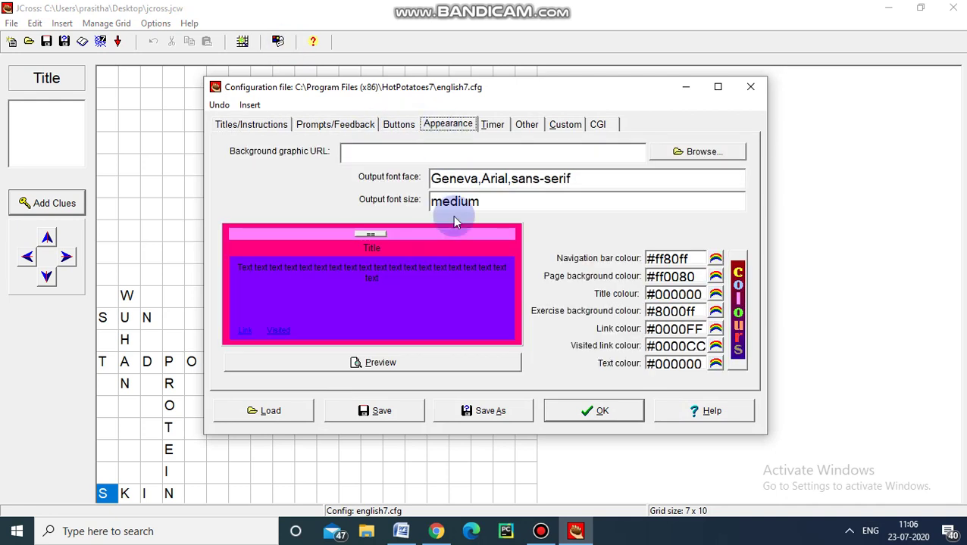
left_click(716, 313)
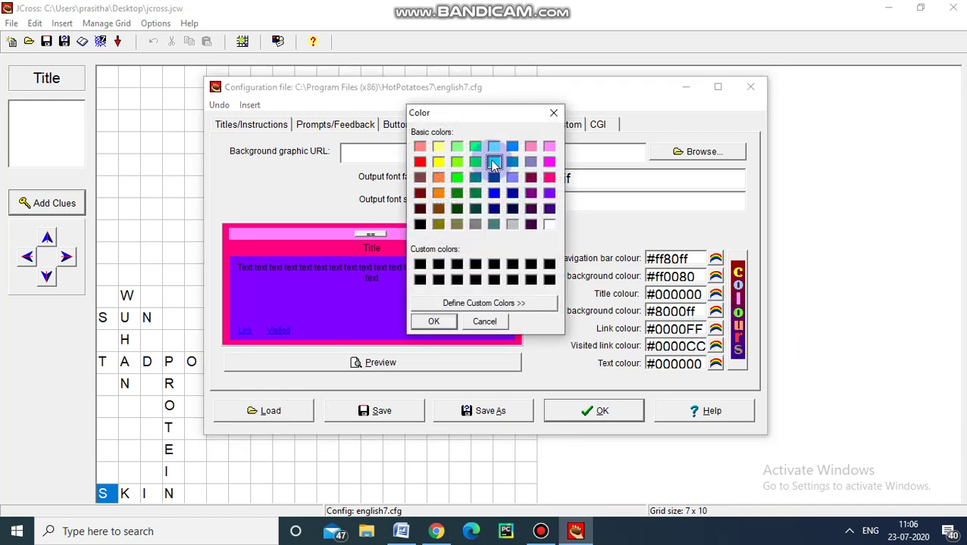
left_click(433, 321)
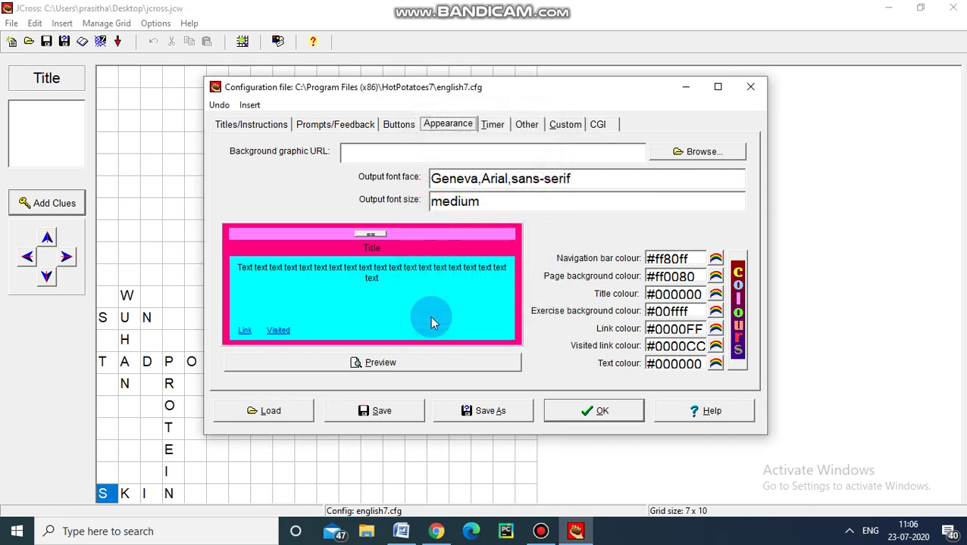
left_click(716, 258)
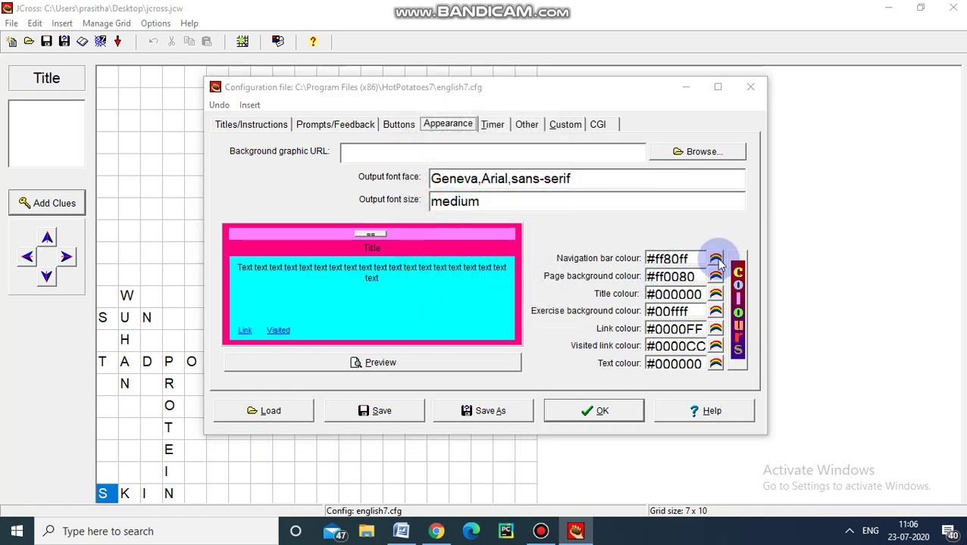
left_click(531, 193)
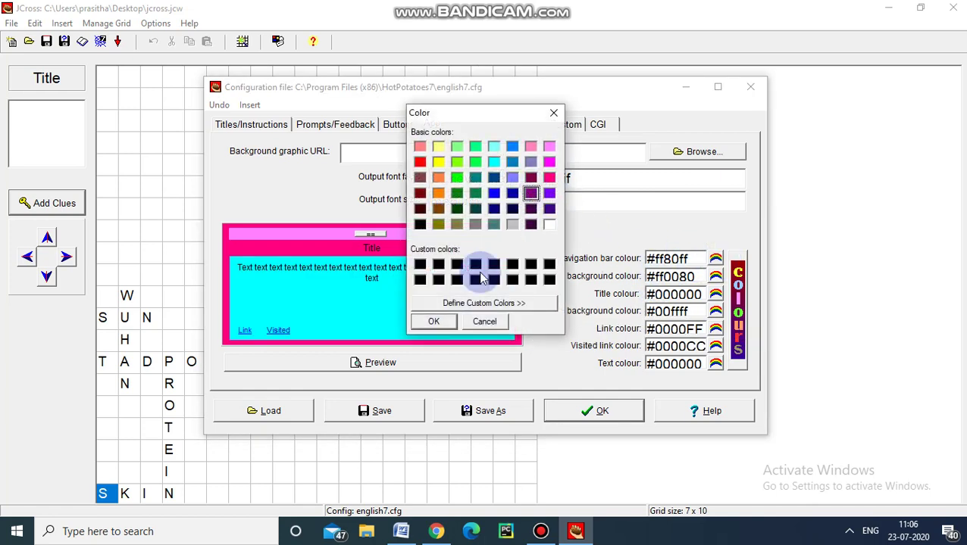
left_click(439, 321)
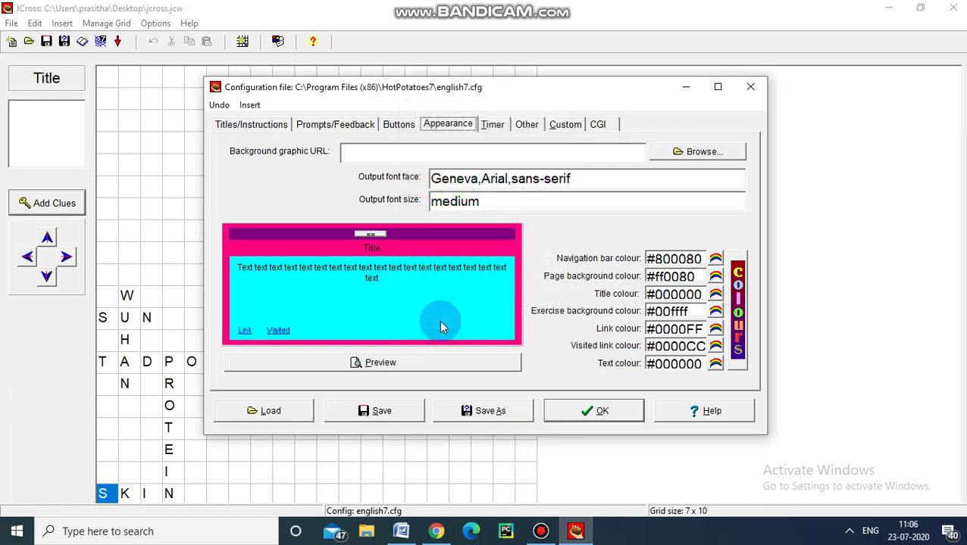
- Make the page background bright green (#00ff00) and show the Timer settings
left_click(722, 277)
left_click(457, 161)
left_click(456, 177)
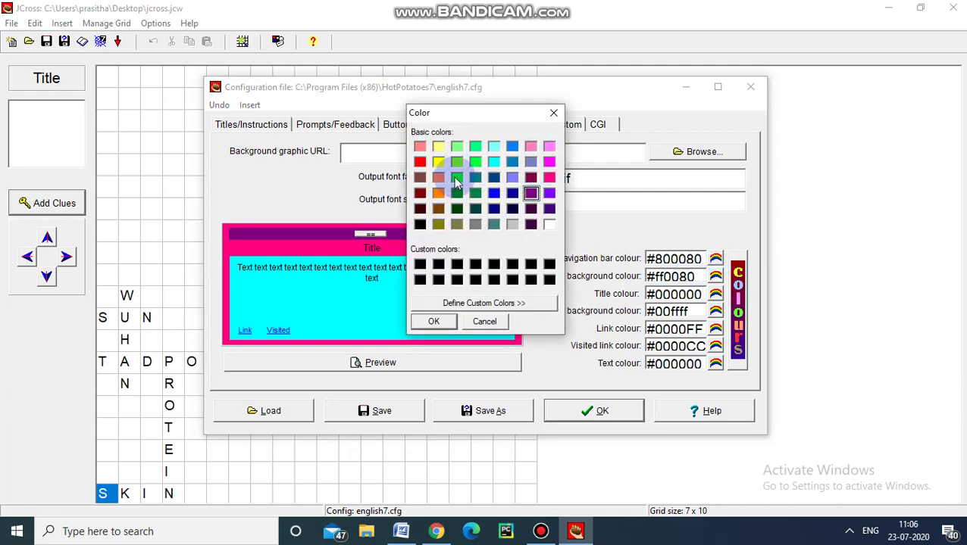
left_click(421, 320)
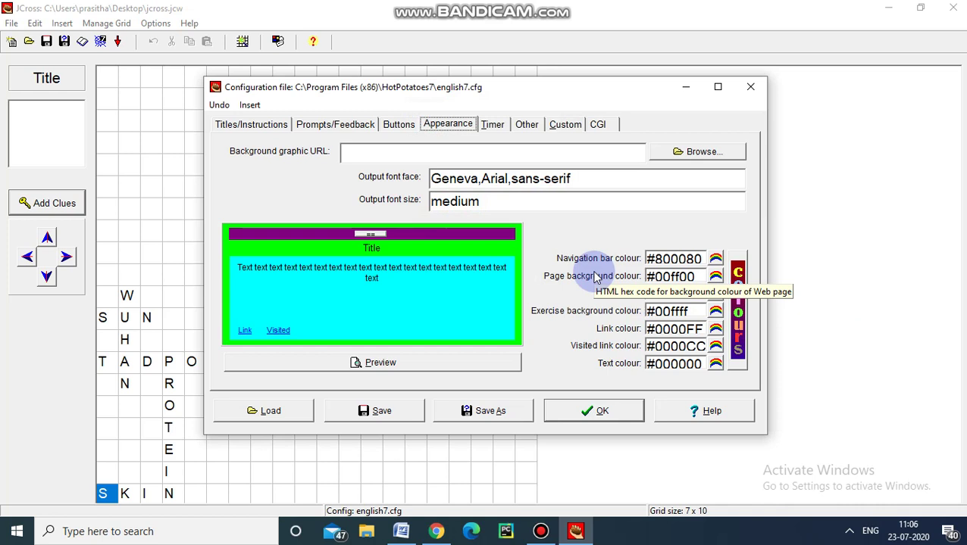
left_click(493, 125)
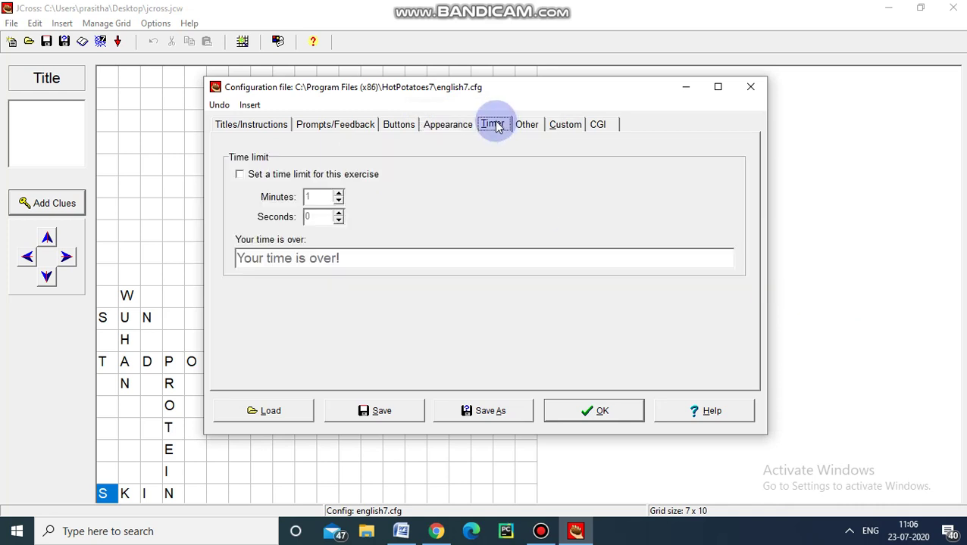
- Turn on a 10-minute time limit for the crossword and save the configuration
left_click(240, 175)
left_click(338, 194)
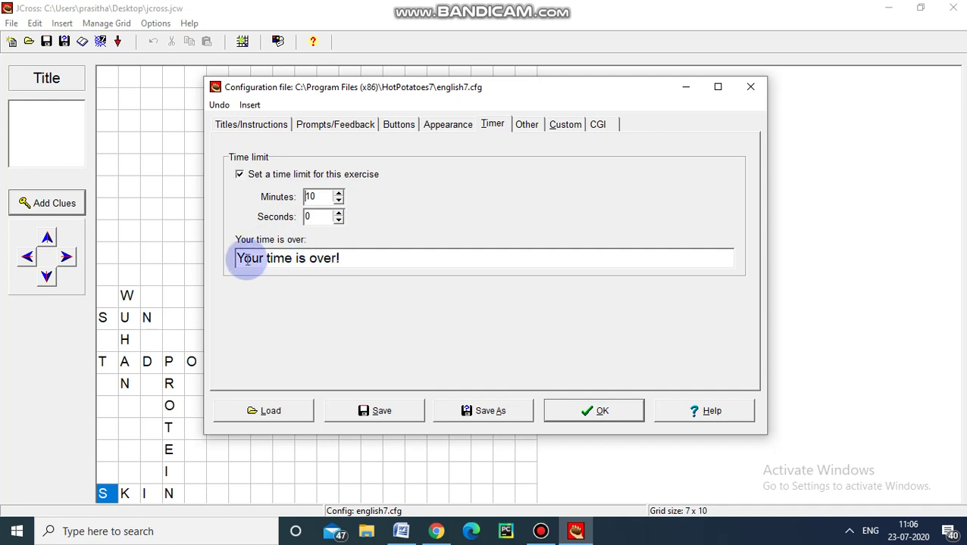
left_click(342, 260)
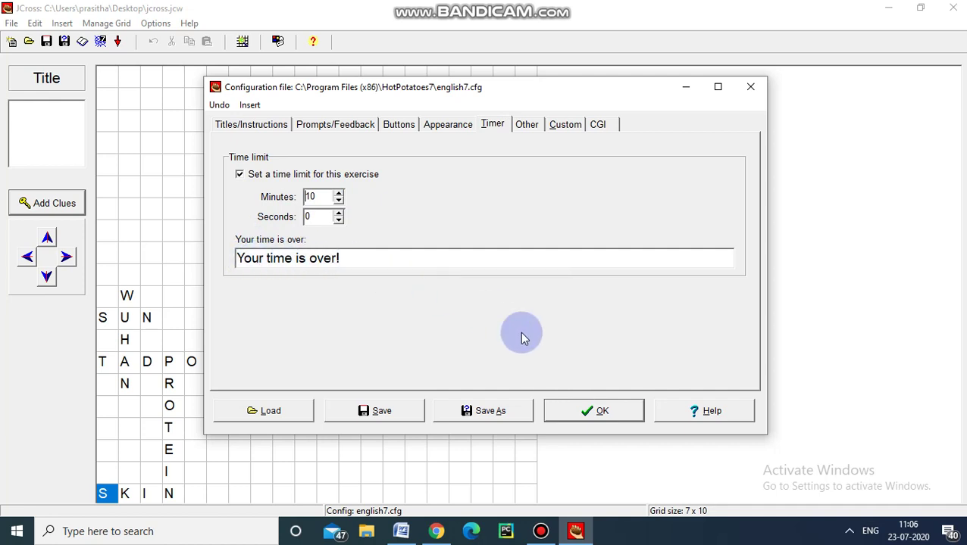
left_click(590, 411)
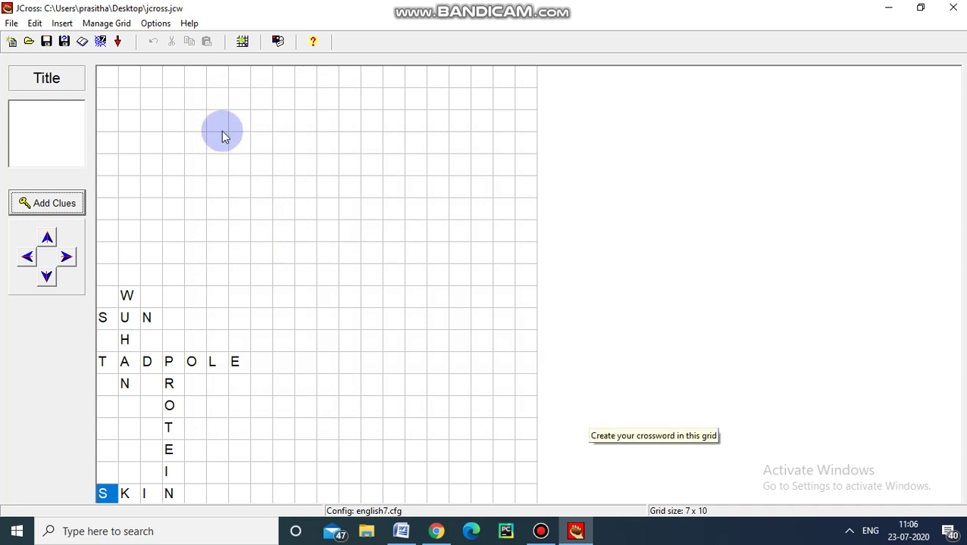
- Export the crossword as jcross.htm on the Desktop and view it in the browser
left_click(102, 47)
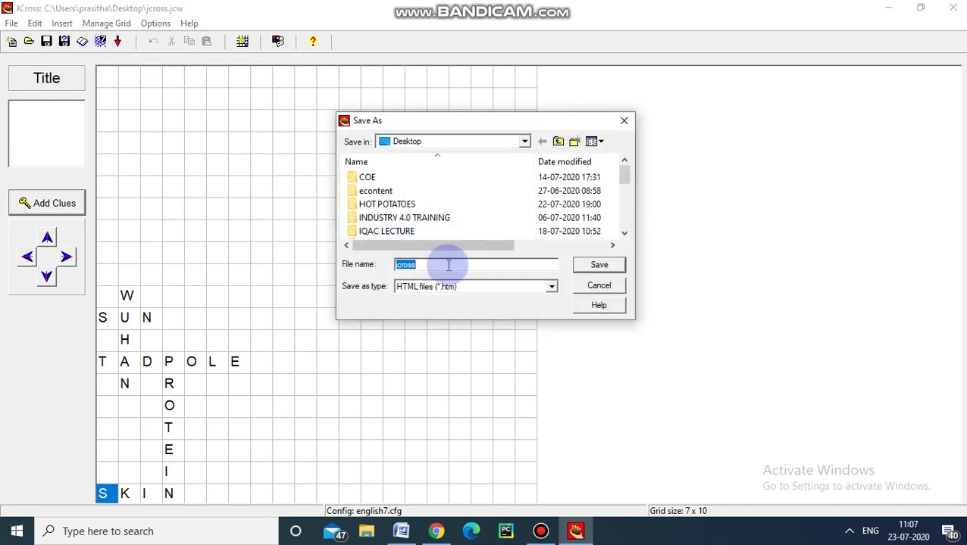
left_click(610, 265)
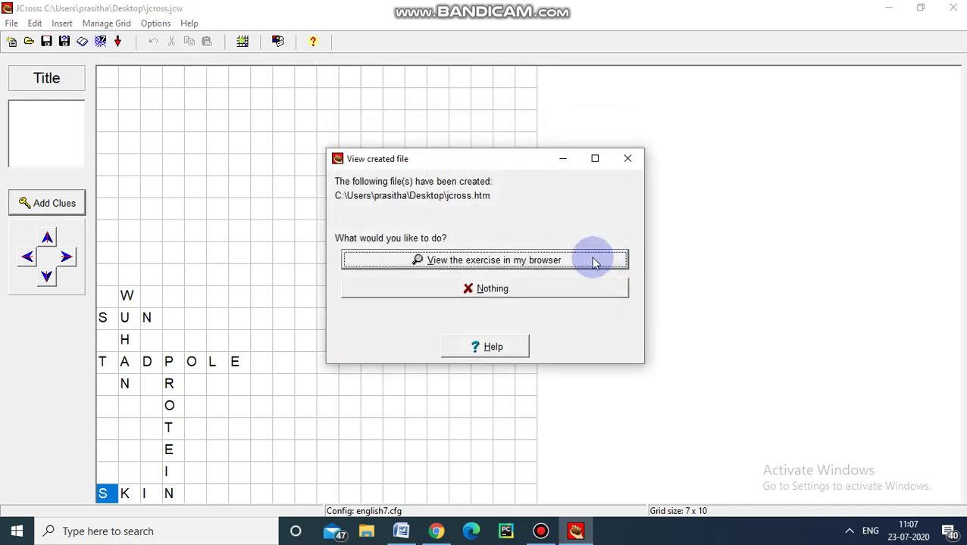
left_click(494, 261)
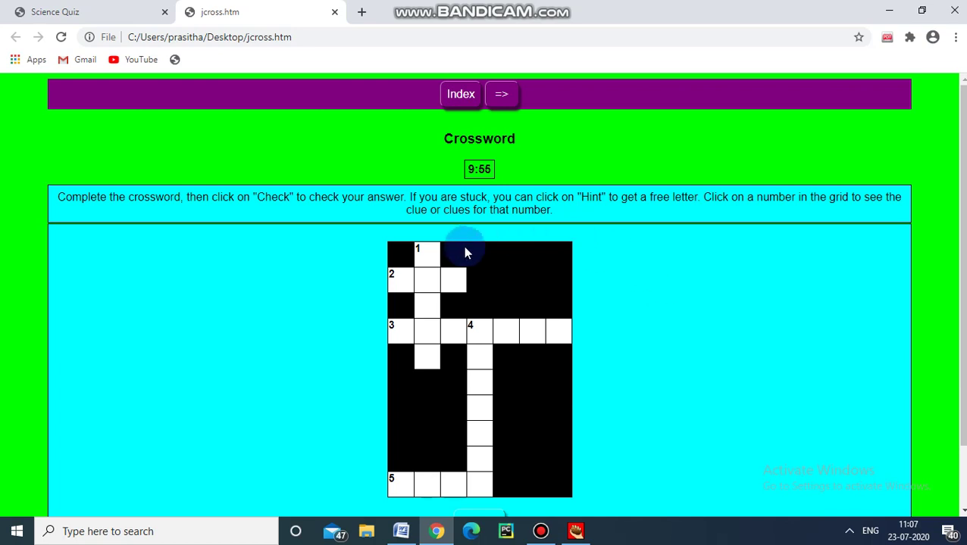
- Enter WUHAN as the answer for 1 down
left_click(428, 256)
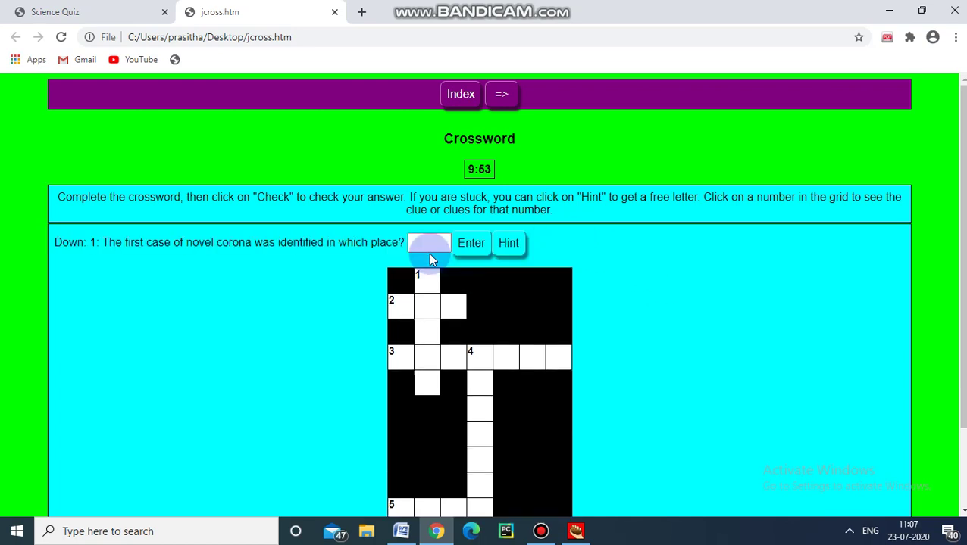
left_click(110, 268)
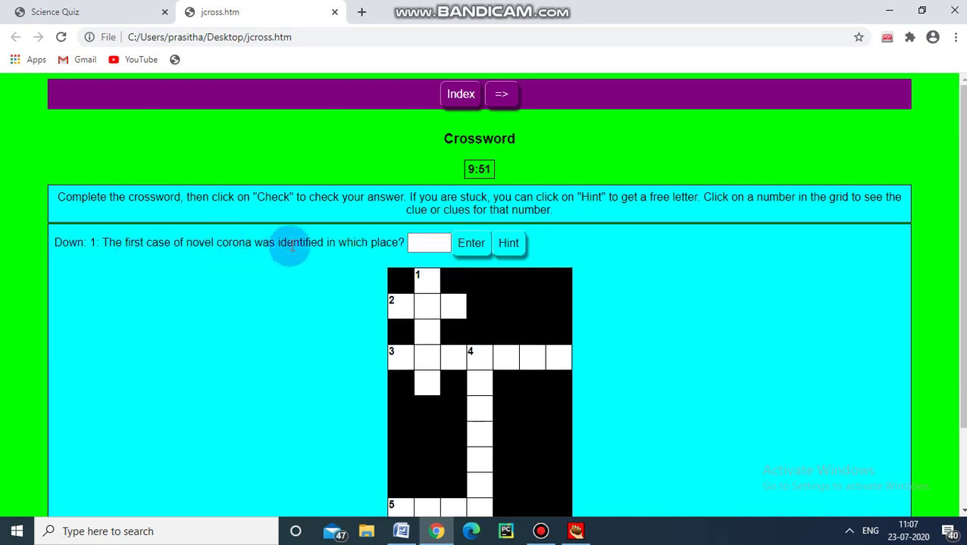
left_click(429, 244)
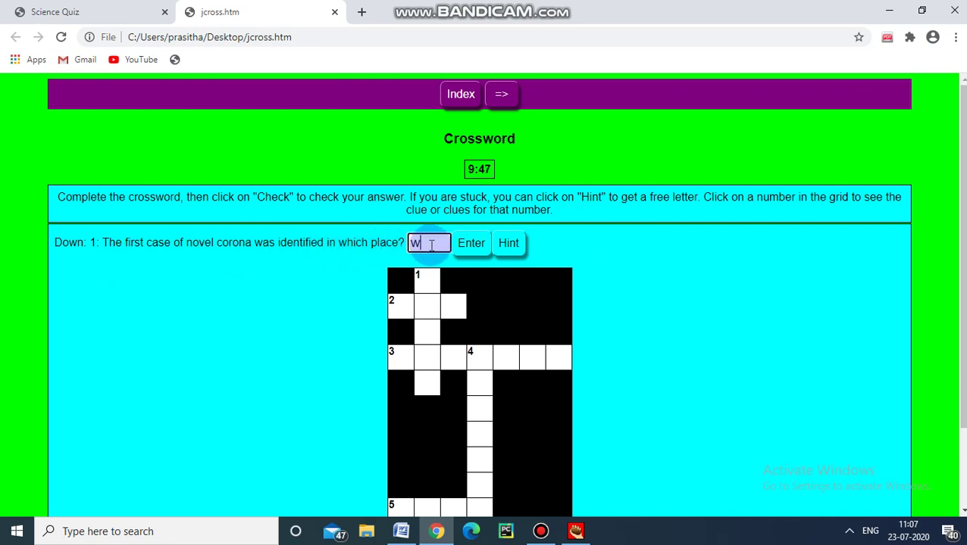
left_click(471, 248)
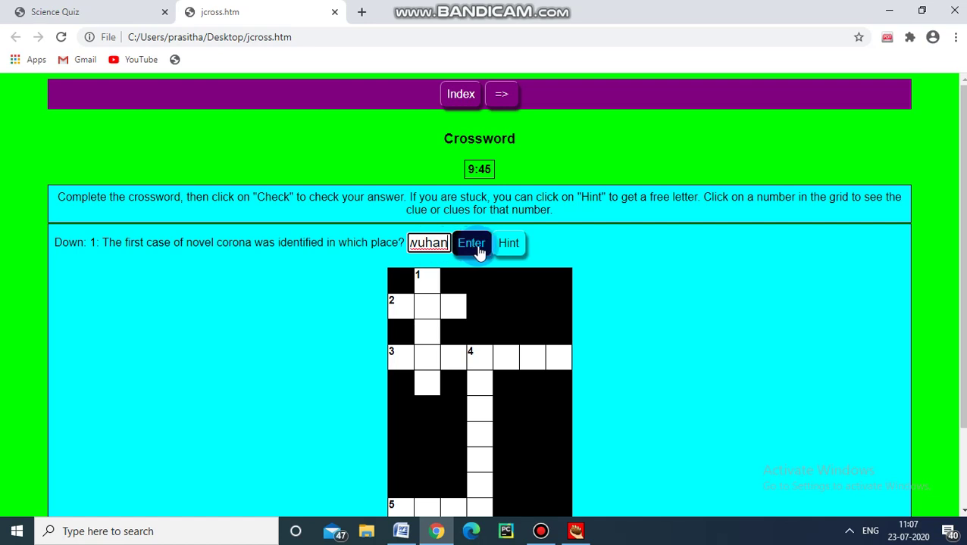
left_click(477, 250)
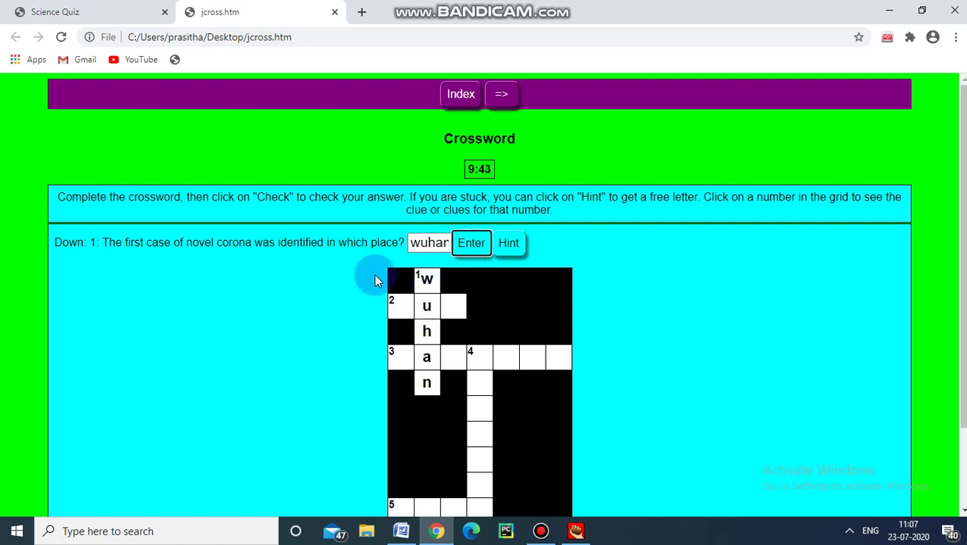
- Enter SUN as the answer for 2 across
left_click(401, 307)
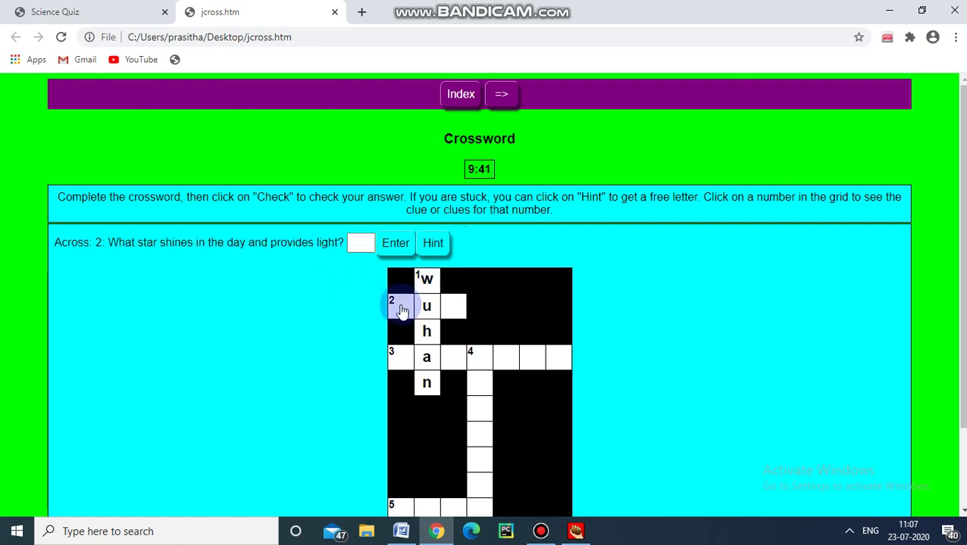
left_click(357, 241)
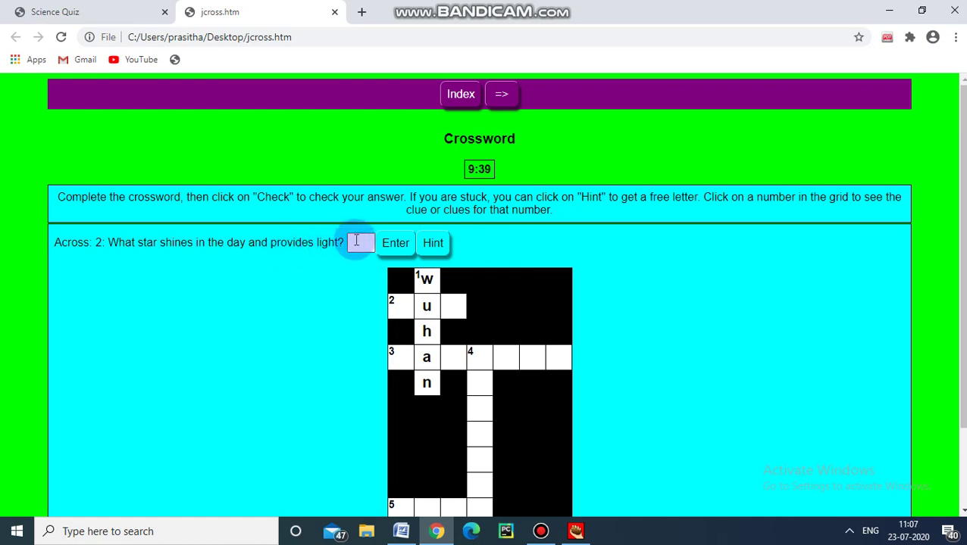
left_click(356, 241)
type("sun")
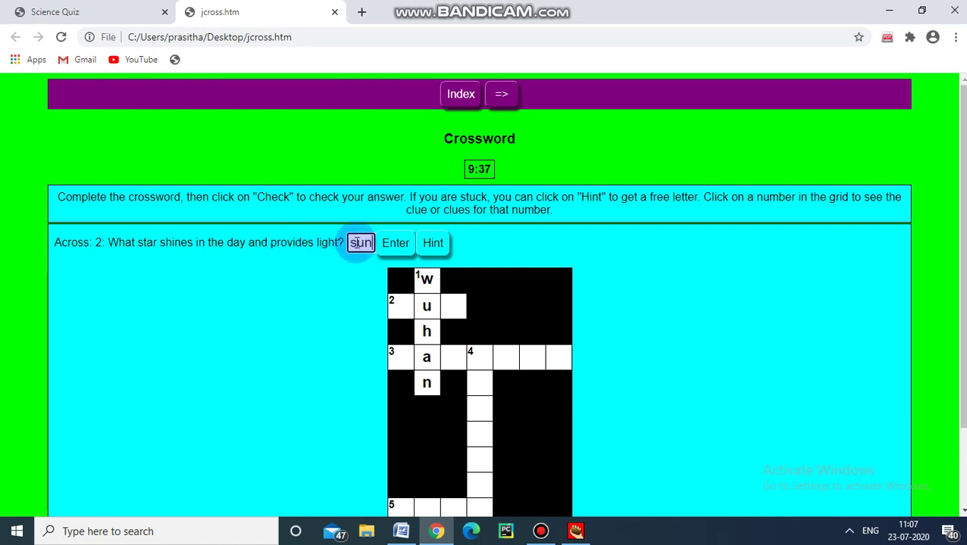
left_click(397, 245)
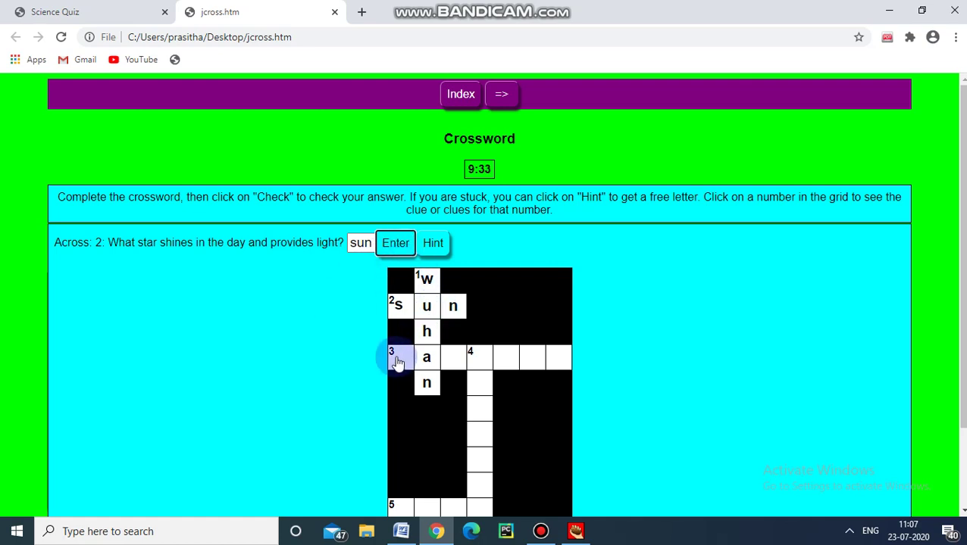
- Enter TADPOLE as the answer for 3 across
left_click(397, 361)
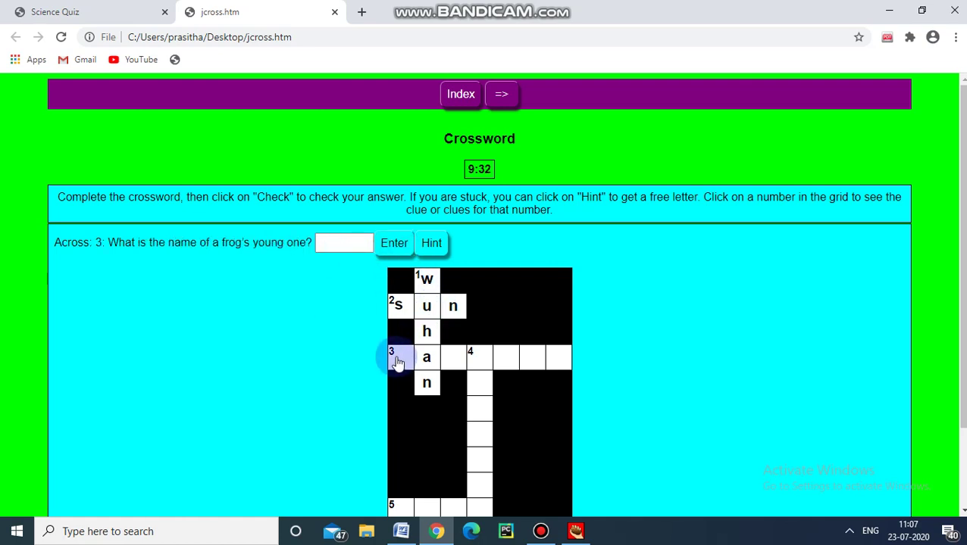
left_click(329, 244)
type("tadpole")
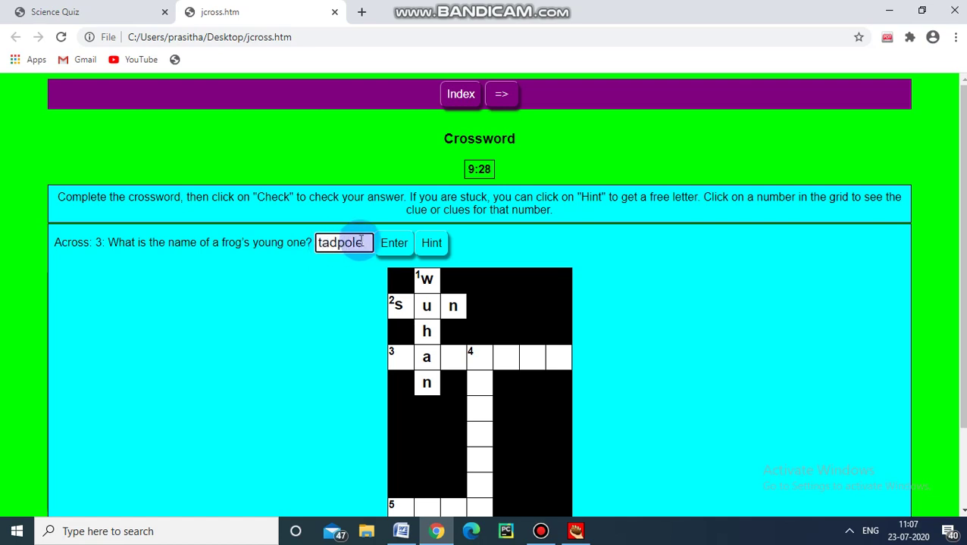
left_click(393, 244)
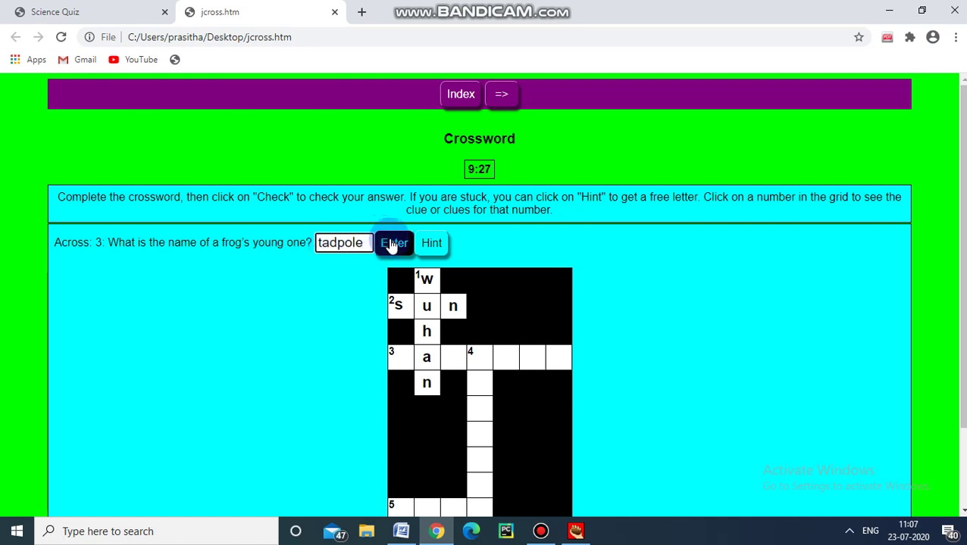
left_click(393, 243)
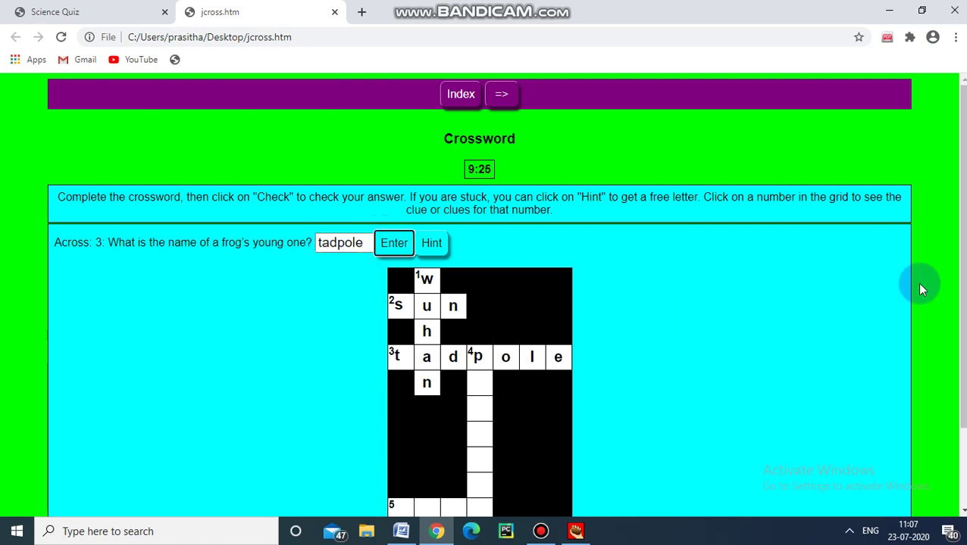
left_click_drag(961, 288, 940, 384)
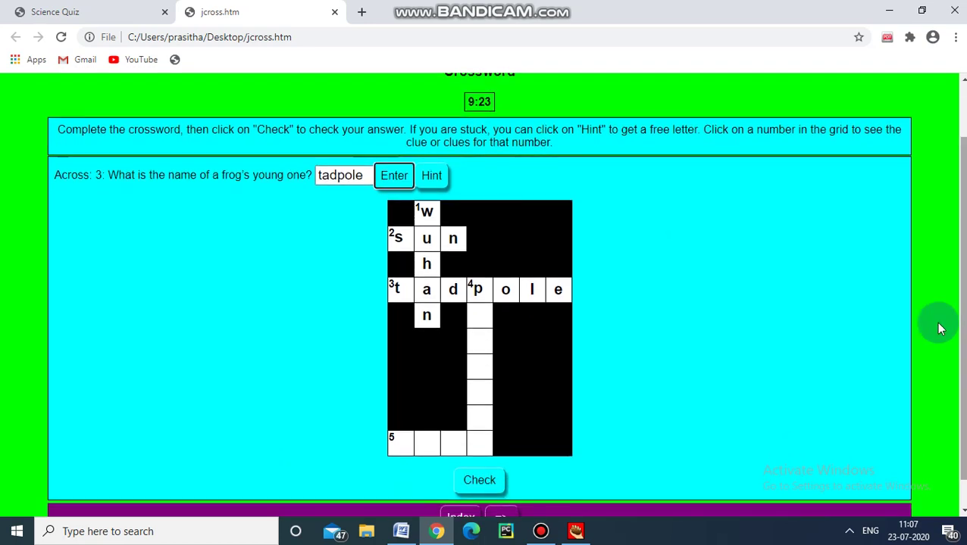
- Enter PROTEIN as the answer for 4 down
left_click(484, 283)
left_click(408, 175)
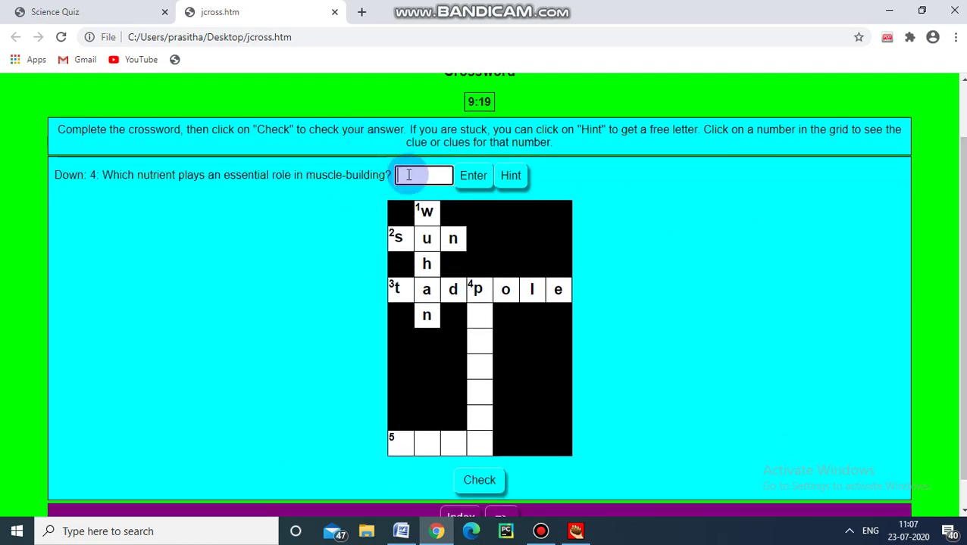
type("protein")
left_click(470, 180)
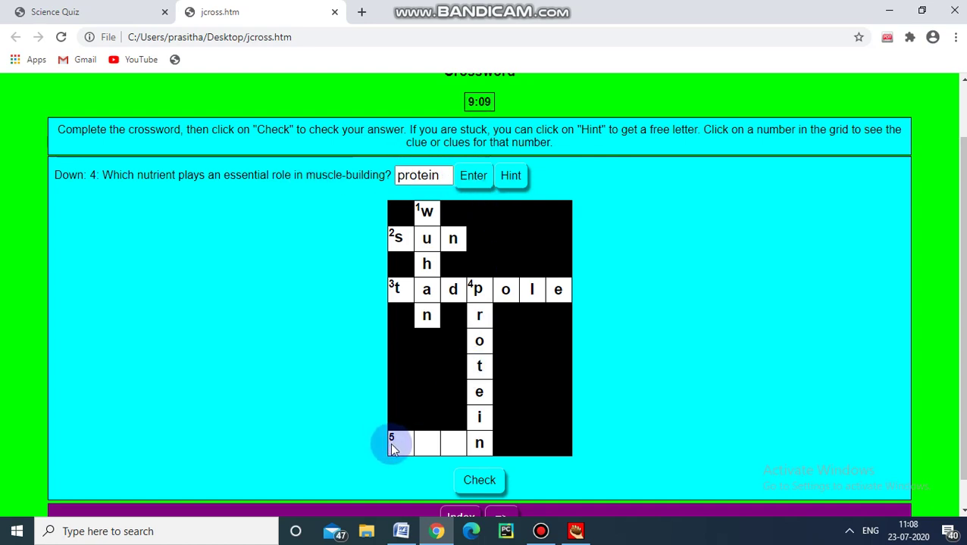
- Enter SKIN for 5 across, then check the crossword and get a 100% score
left_click(391, 442)
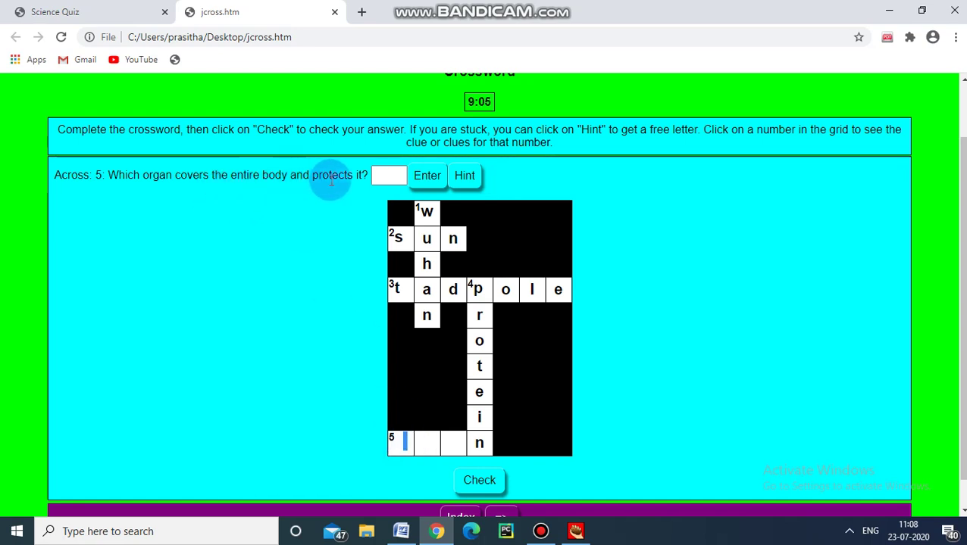
left_click(387, 177)
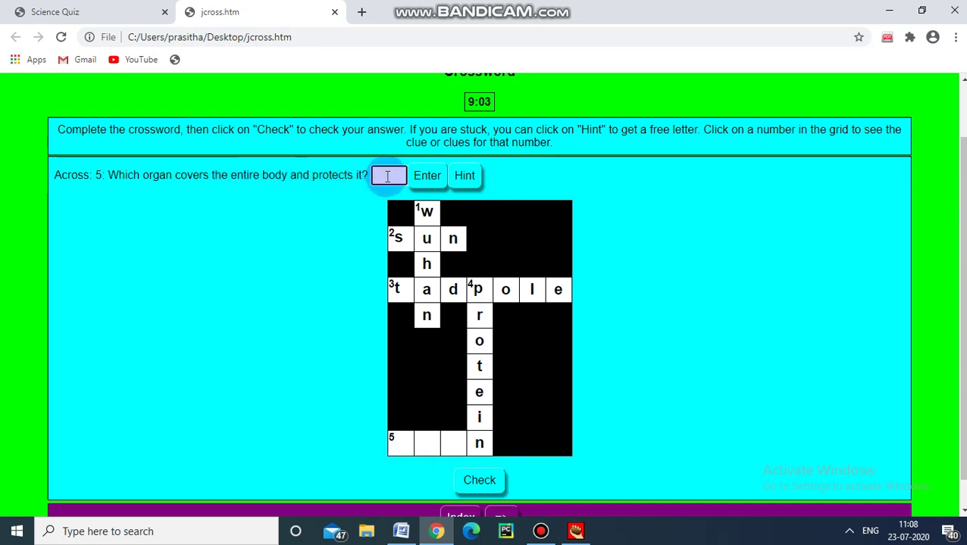
type("skin")
left_click(421, 177)
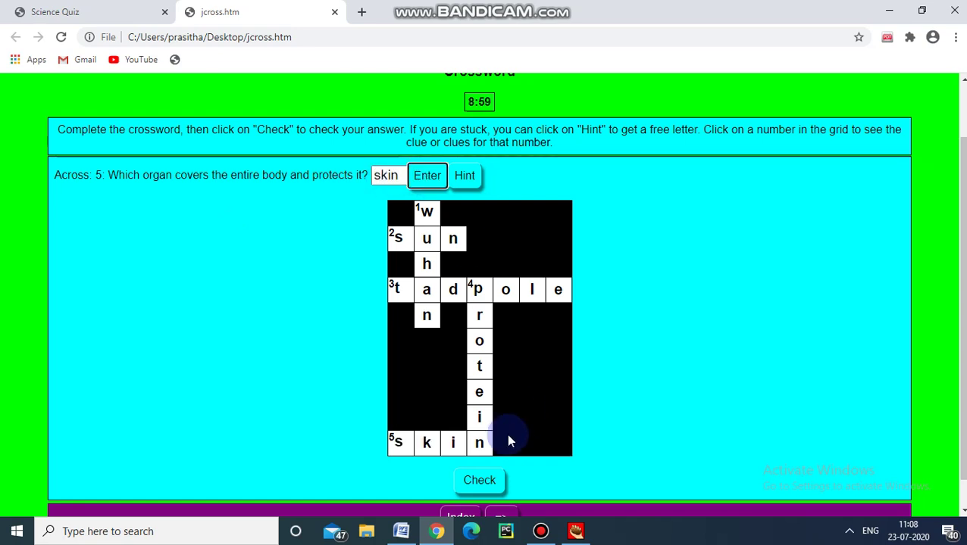
left_click(480, 482)
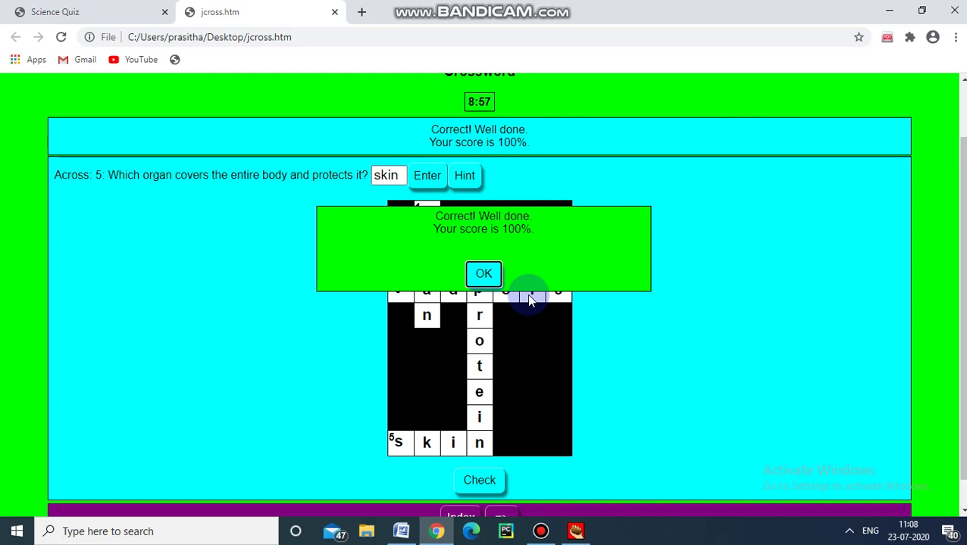
left_click(491, 282)
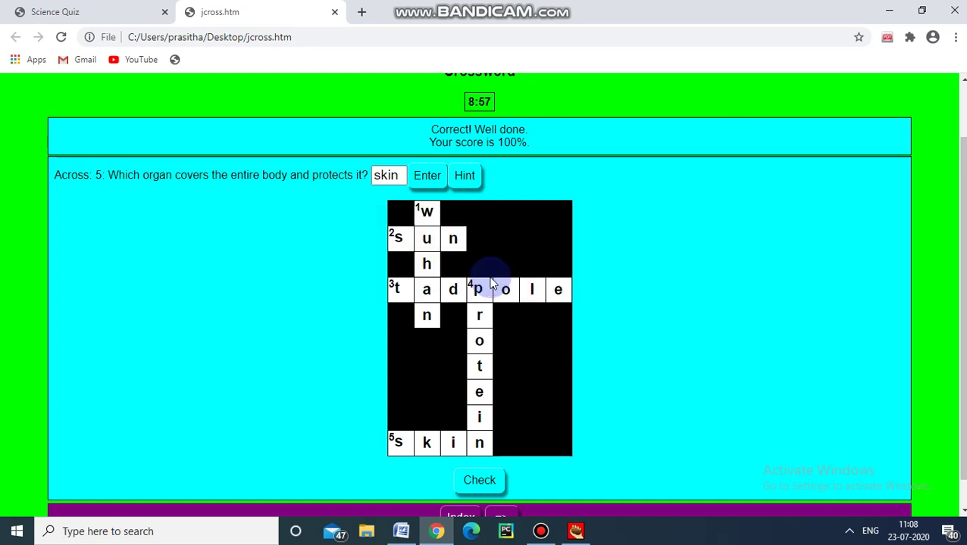